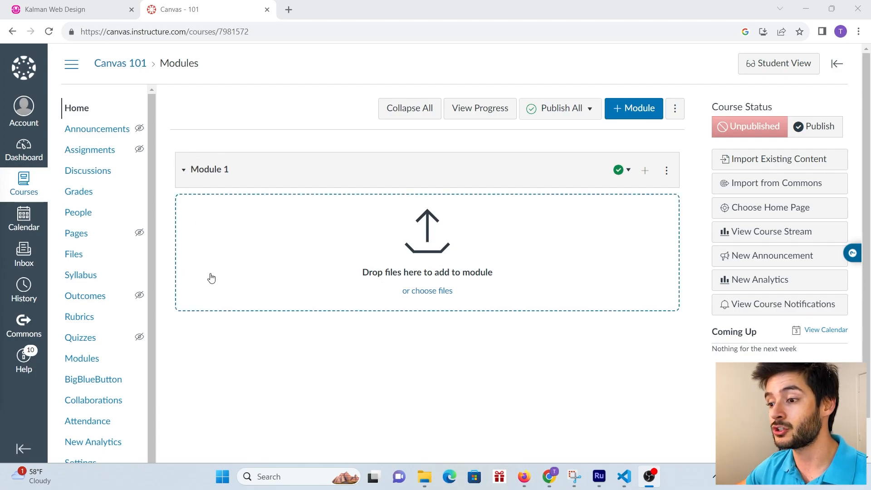
- Open the Canvas 101 course's Quizzes page from the course navigation
click(93, 339)
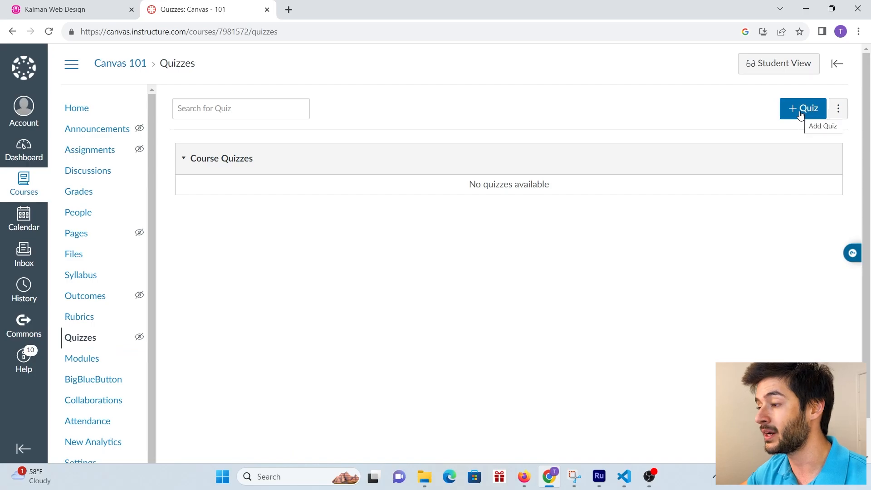
- Create a new quiz titled 'Example Quiz 1' and save it
click(798, 111)
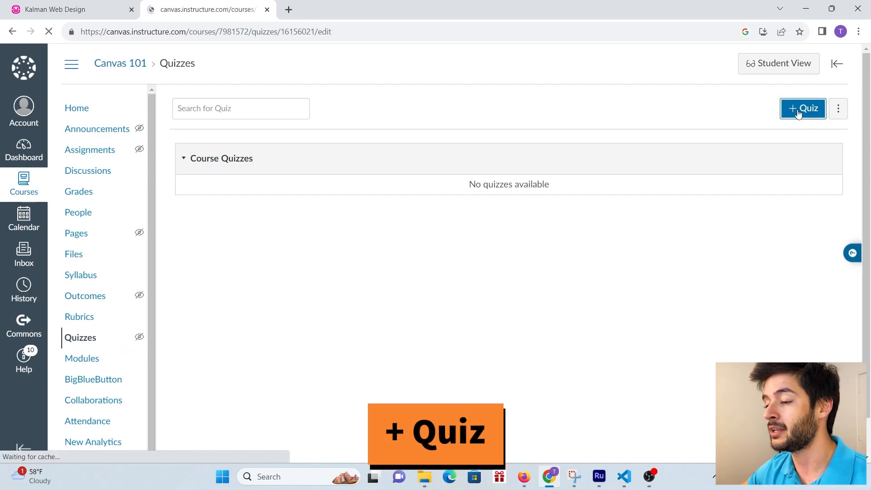
drag(298, 193, 185, 210)
text(Example Quiz 1)
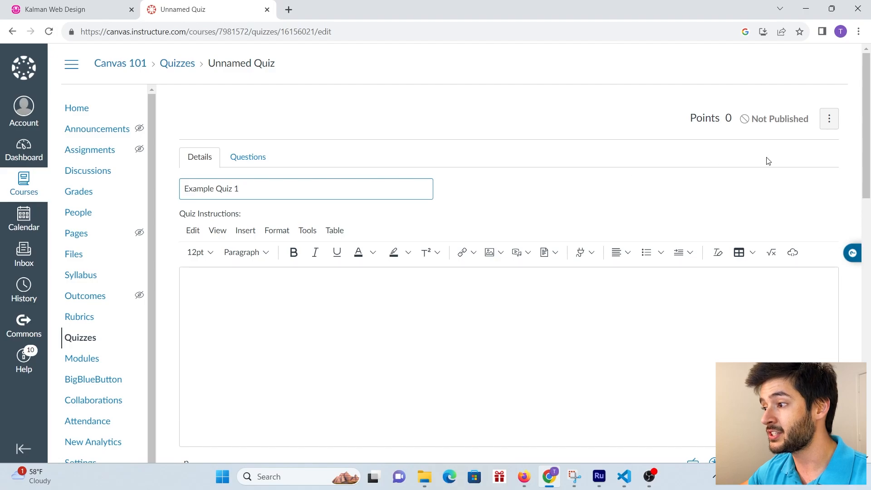
drag(865, 128, 865, 384)
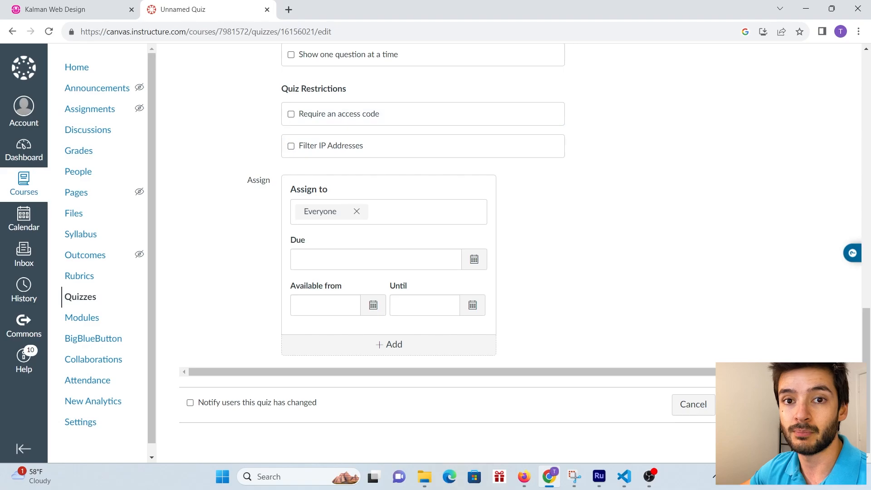
click(815, 404)
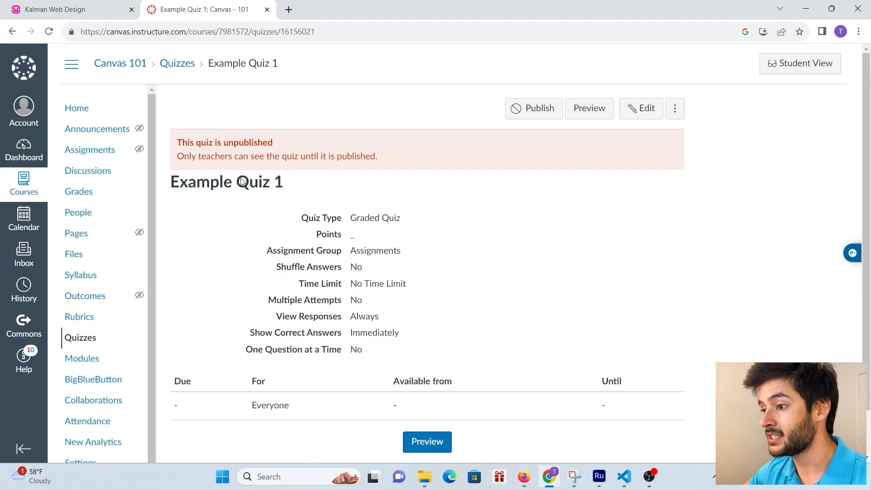
- Highlight the Example Quiz 1 heading and its detail rows to point them out
drag(331, 181, 159, 185)
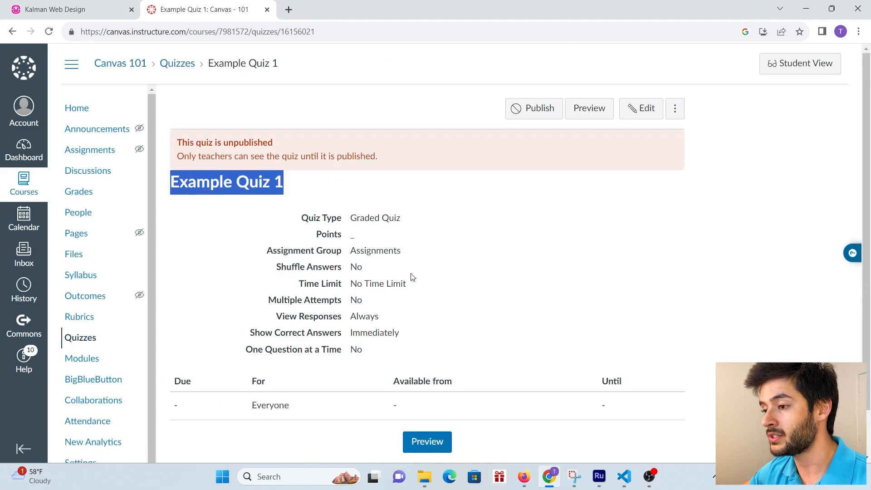
drag(391, 353, 296, 219)
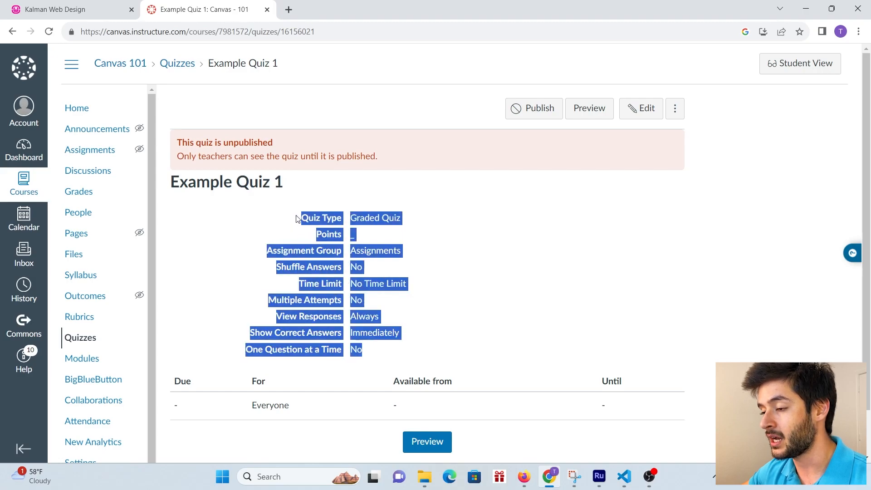
click(447, 308)
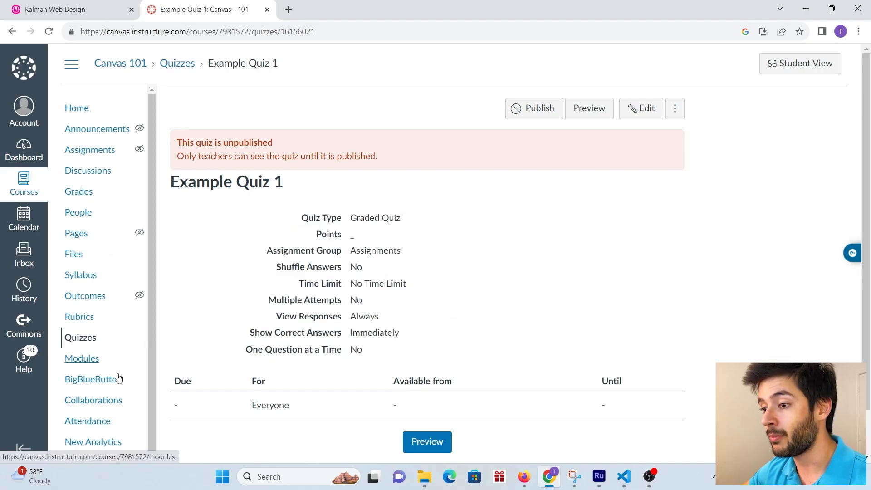
- Add Example Quiz 1 to Module 1, indented one level, and publish it
click(94, 365)
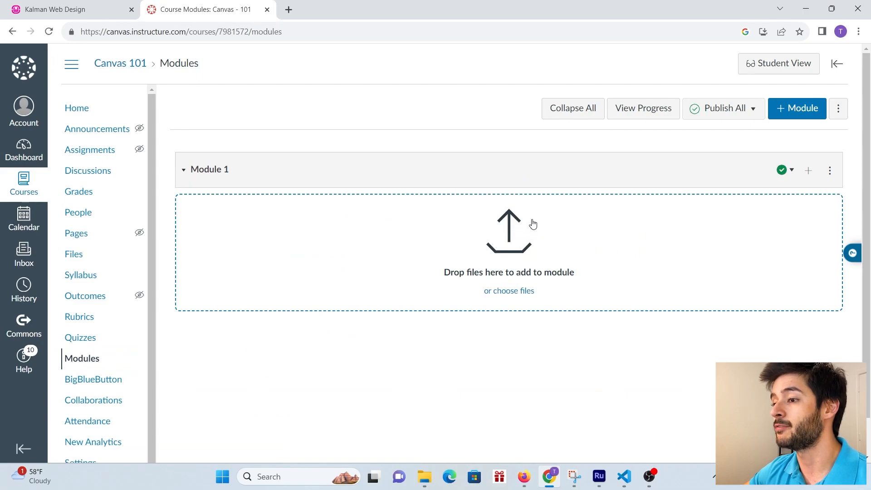
click(809, 172)
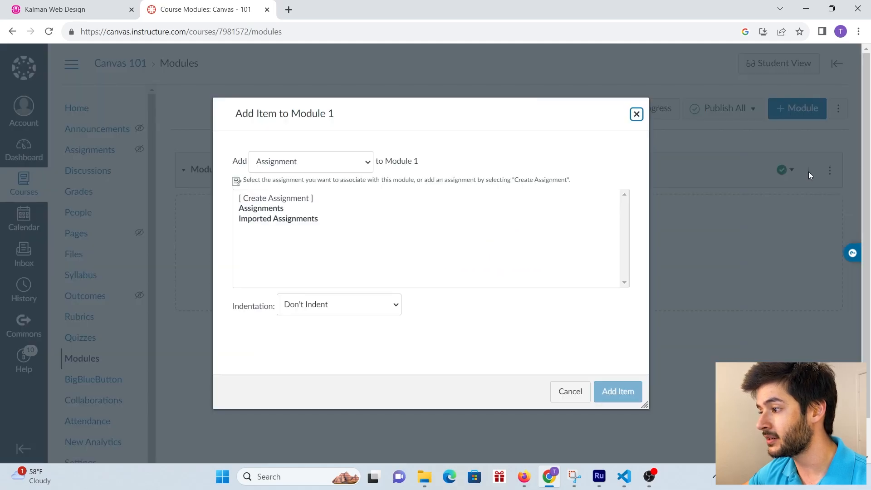
click(288, 166)
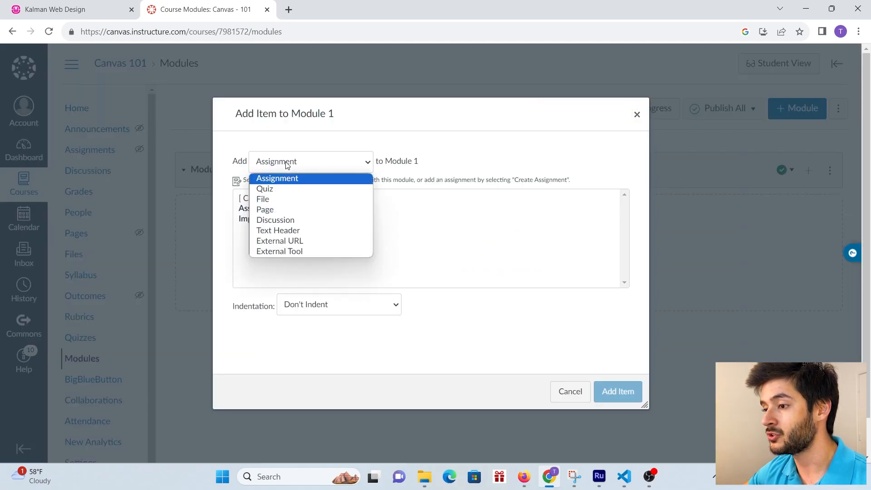
click(284, 189)
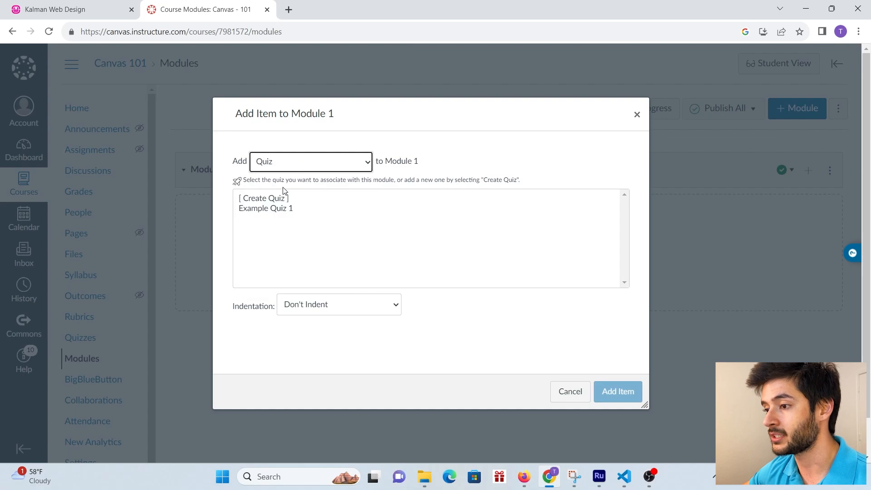
click(285, 211)
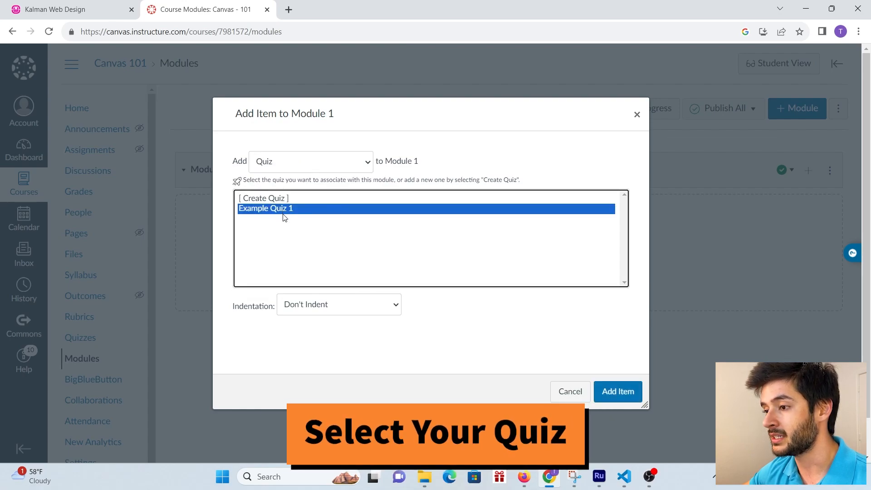
click(316, 303)
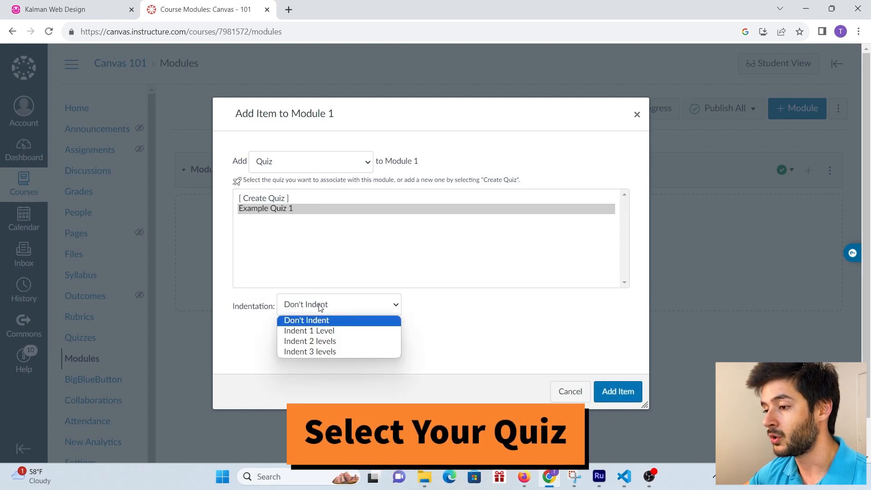
click(332, 332)
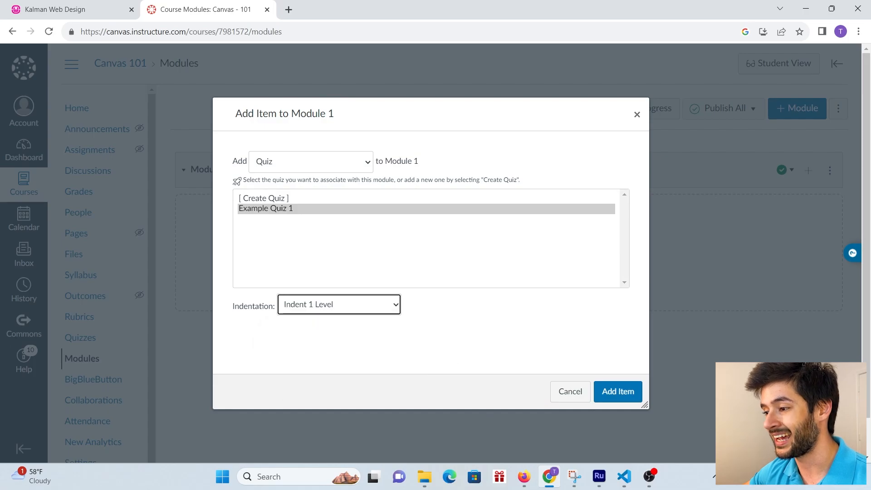
click(622, 394)
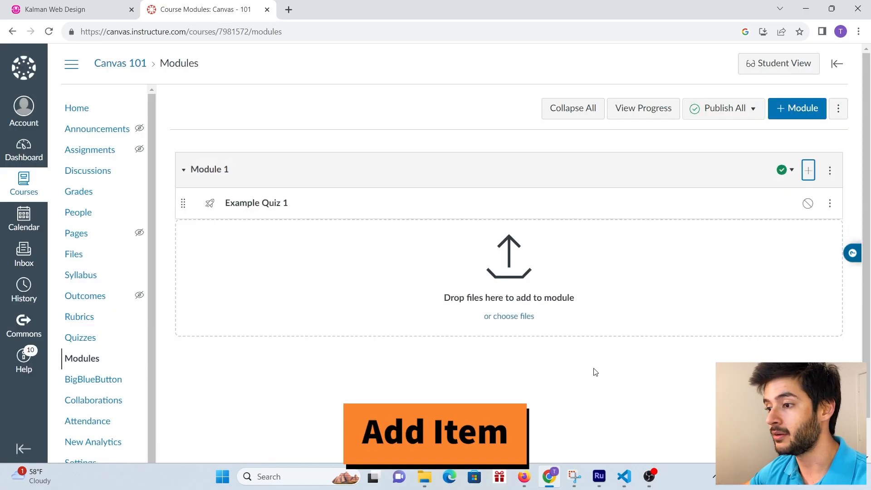
click(808, 204)
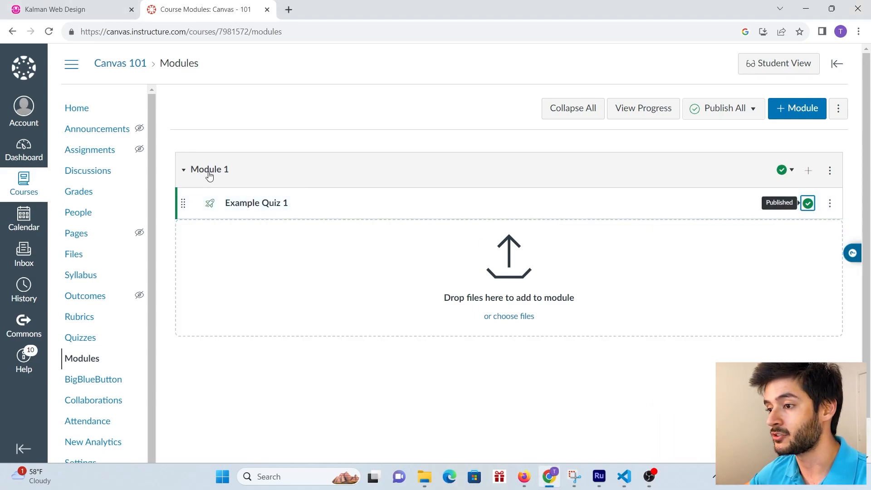
- Add a new quiz 'Example Quiz 2' to Module 1 in the Assignments group, indented one level
click(806, 175)
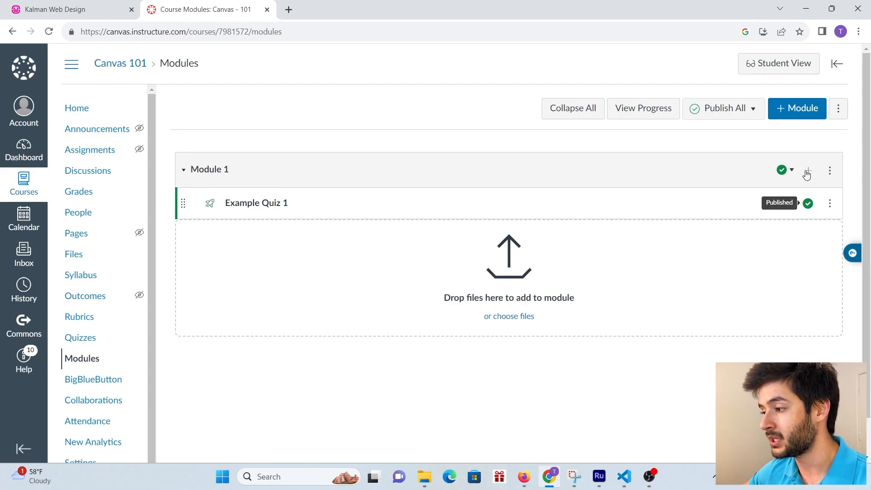
click(352, 167)
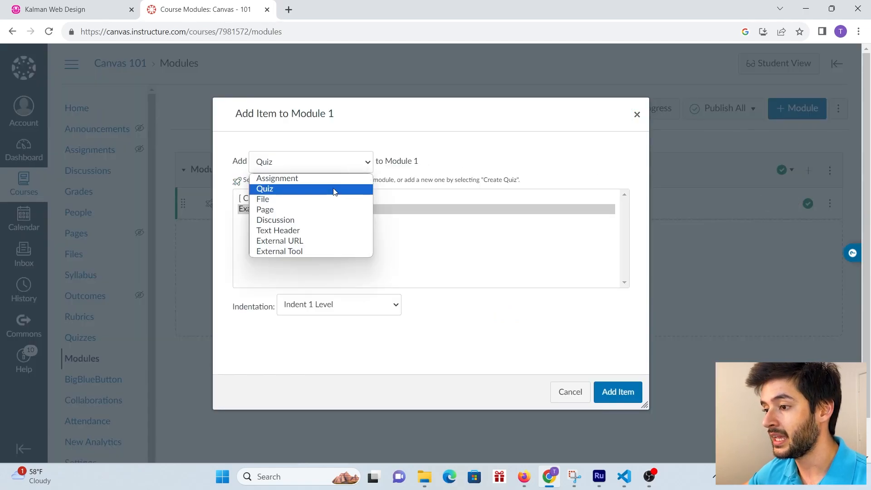
click(331, 191)
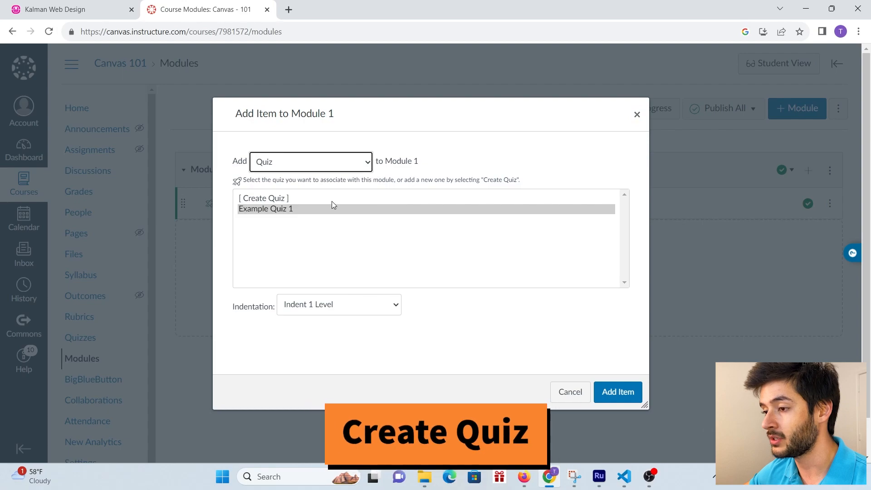
click(266, 200)
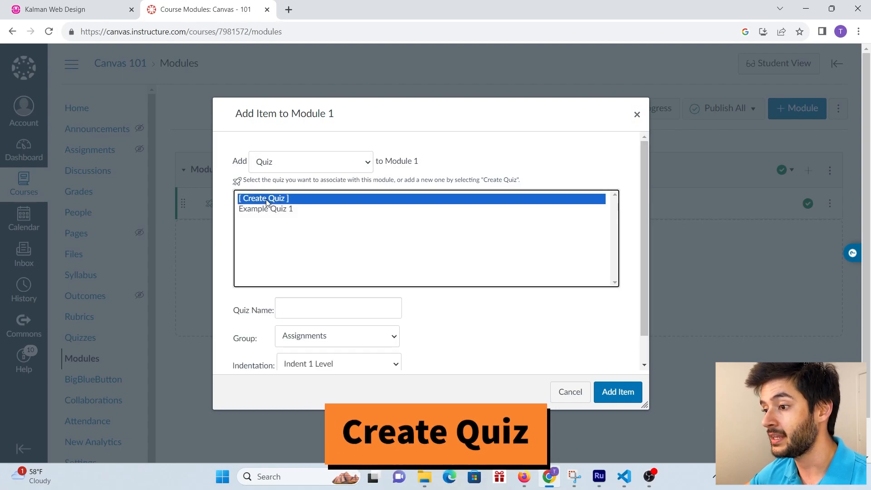
scroll(329, 272, down, 1)
click(306, 278)
text(Example)
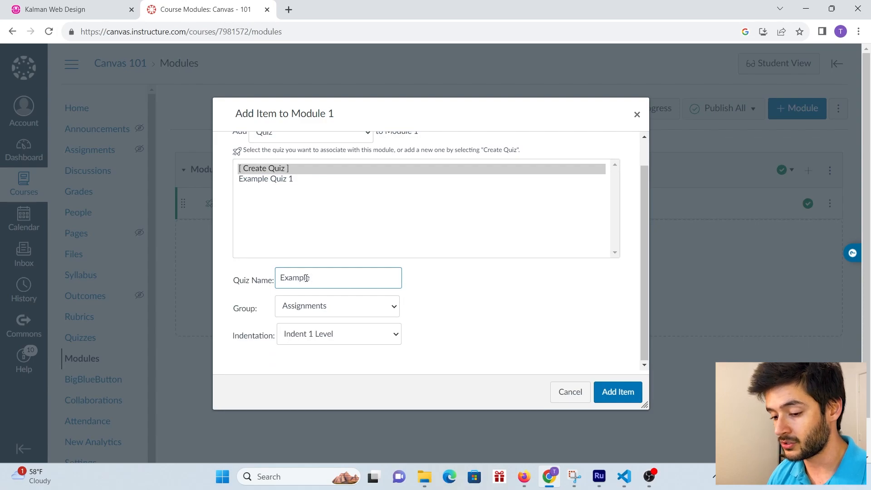
text( Quiz 2)
click(331, 307)
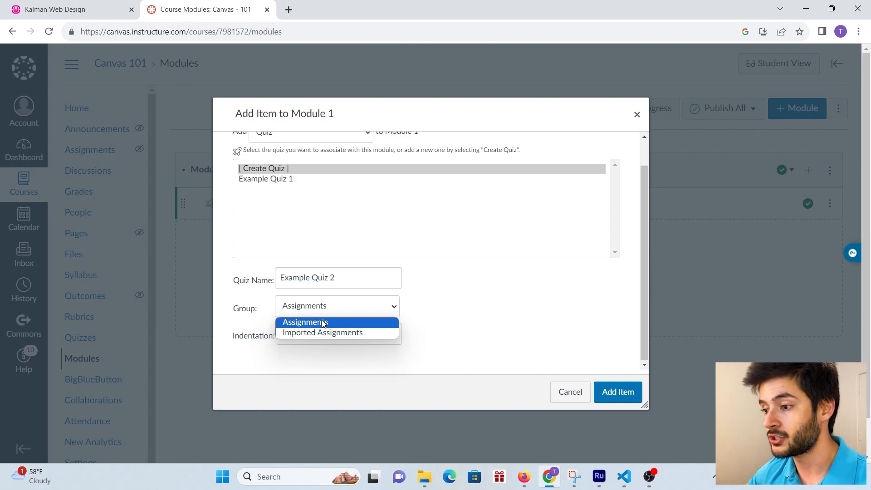
click(322, 323)
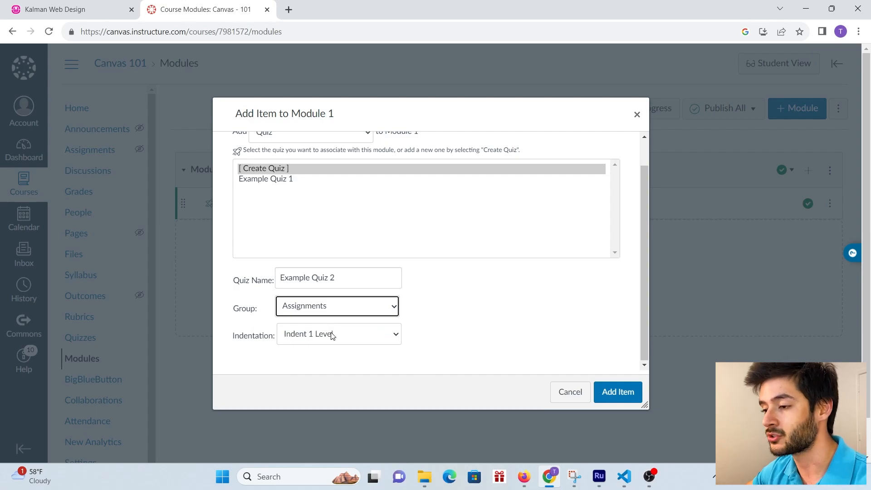
click(313, 342)
click(341, 360)
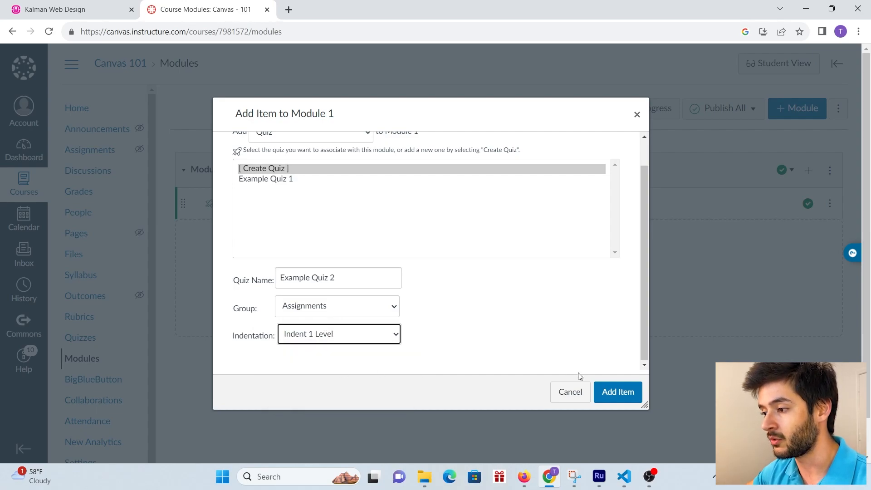
click(609, 398)
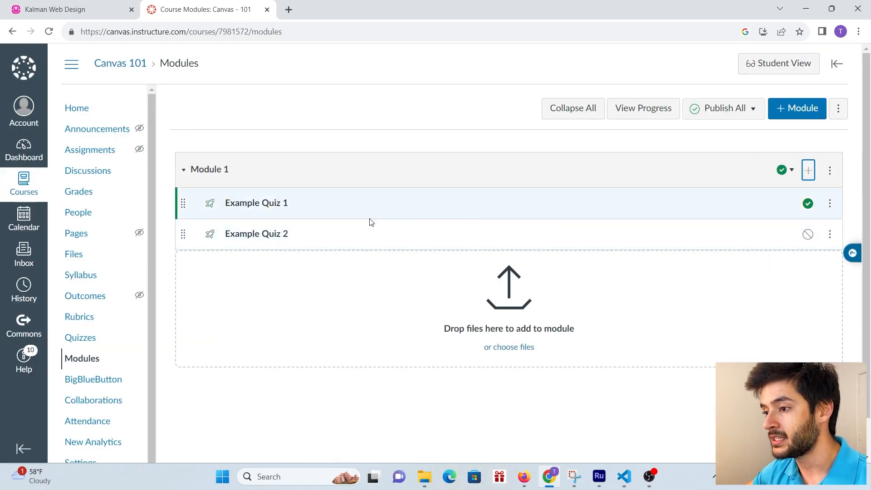
- Publish Example Quiz 2 and open its details page
click(808, 234)
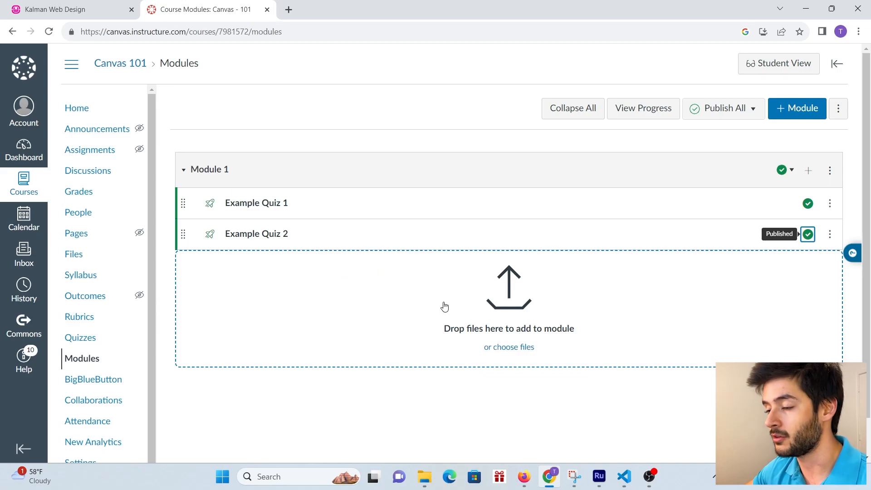
click(264, 240)
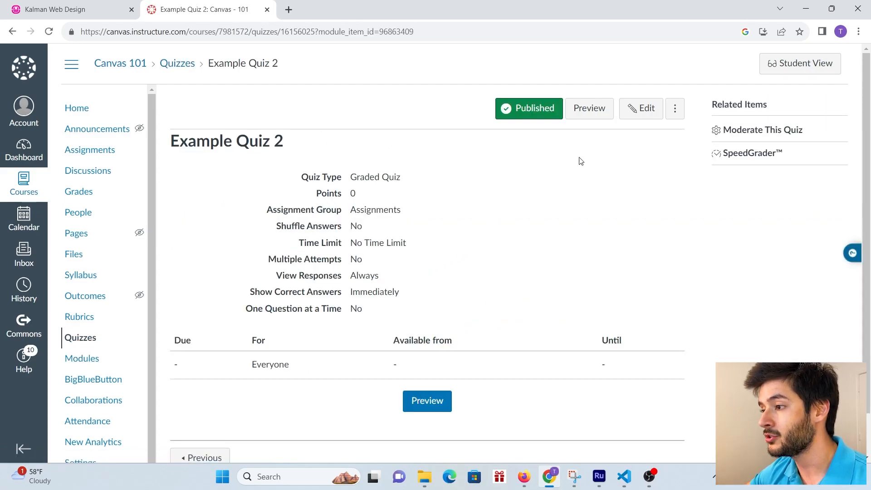
- Edit Example Quiz 2 and enter 'Complete quiz' as its quiz instructions
click(642, 113)
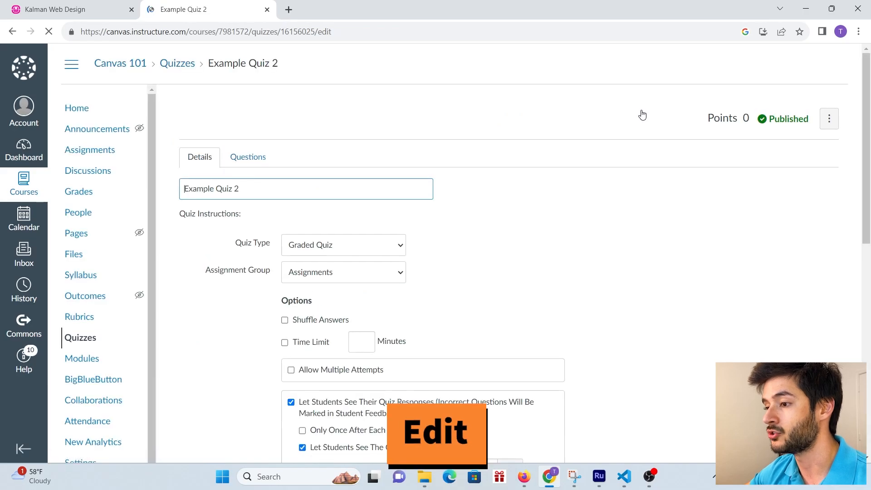
scroll(534, 101, down, 2)
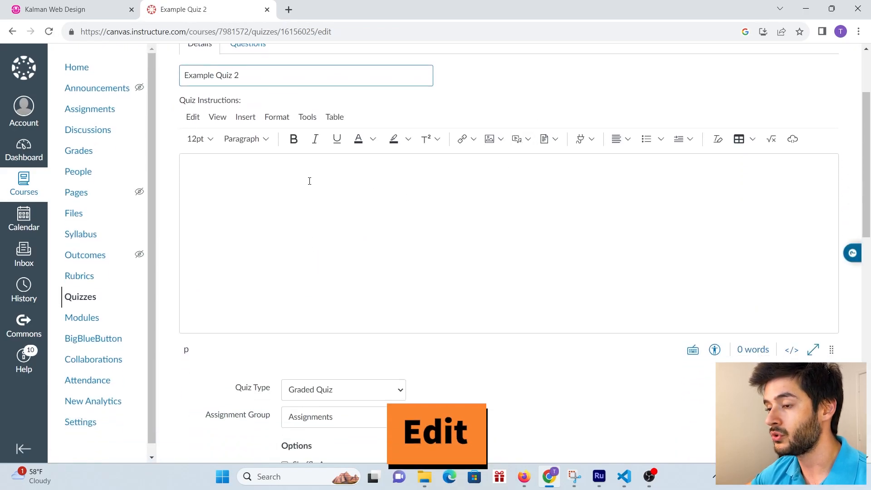
click(285, 179)
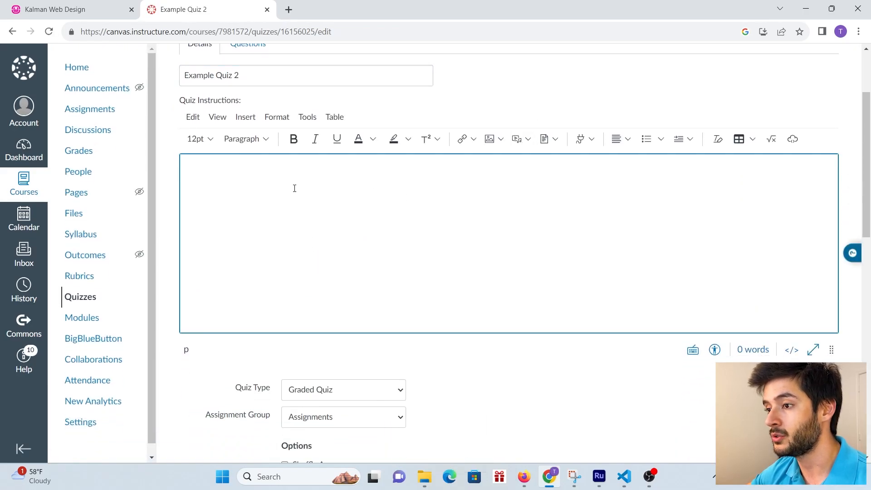
text(Complete quiz)
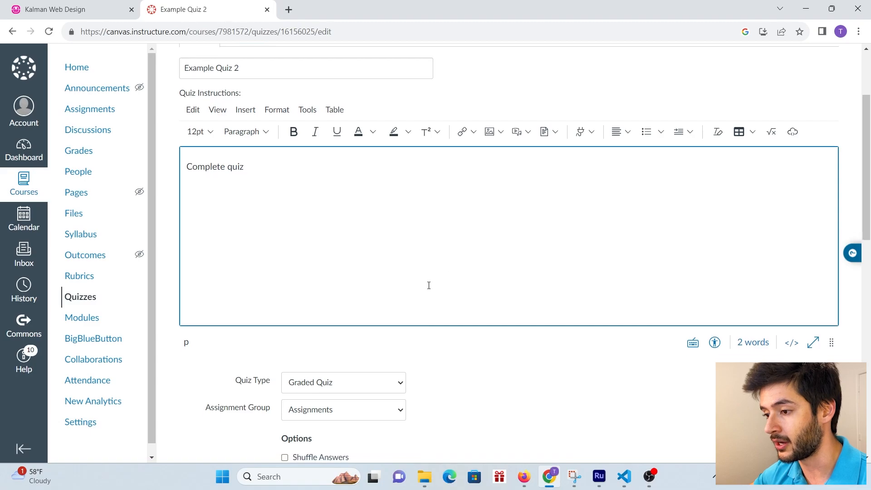
scroll(436, 284, down, 3)
click(336, 281)
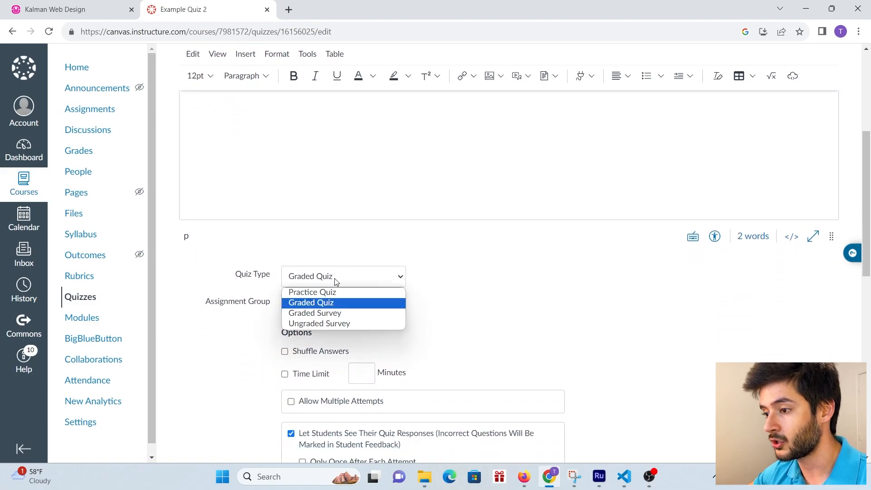
- Keep the quiz type as Graded Quiz in the Assignments group
click(336, 303)
scroll(459, 272, down, 1)
click(353, 247)
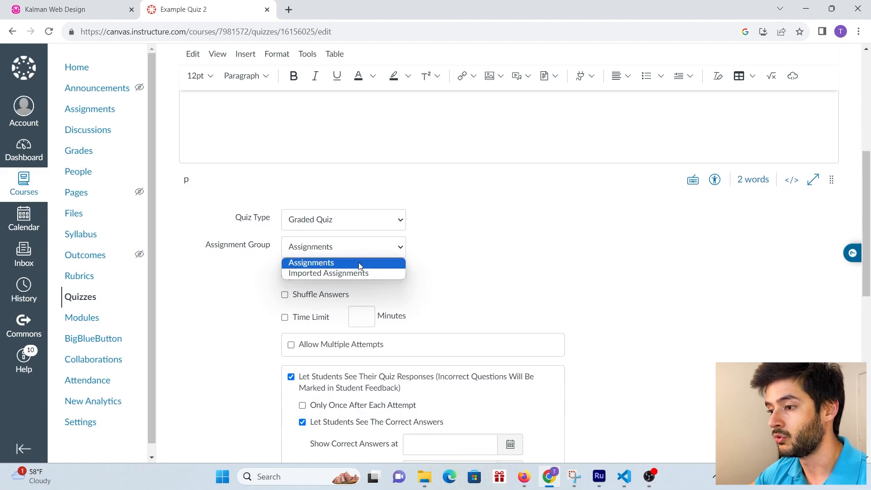
click(358, 264)
scroll(308, 285, down, 1)
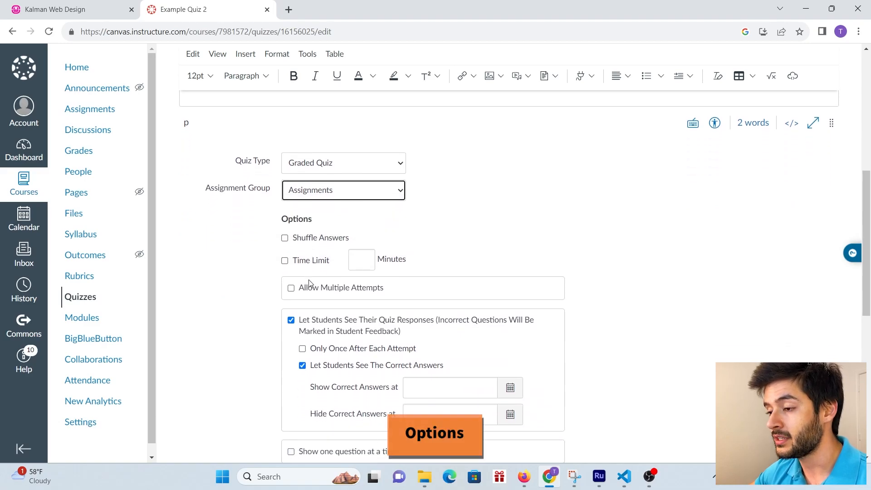
- Enable Shuffle Answers, a 60-minute time limit, and 3 attempts keeping the Highest score
click(286, 238)
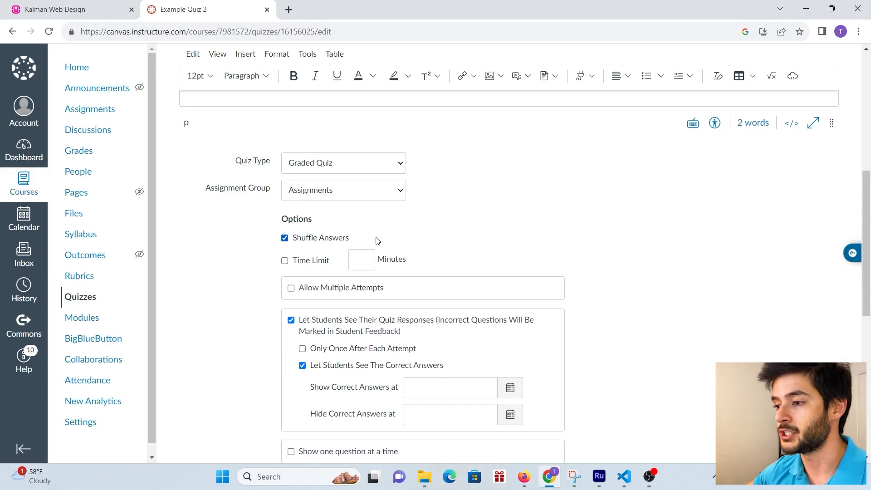
click(285, 261)
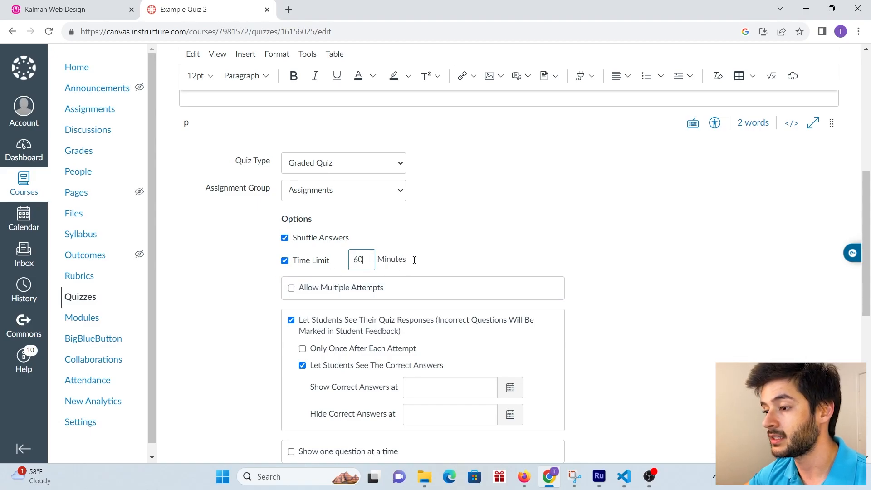
click(292, 288)
scroll(292, 291, down, 1)
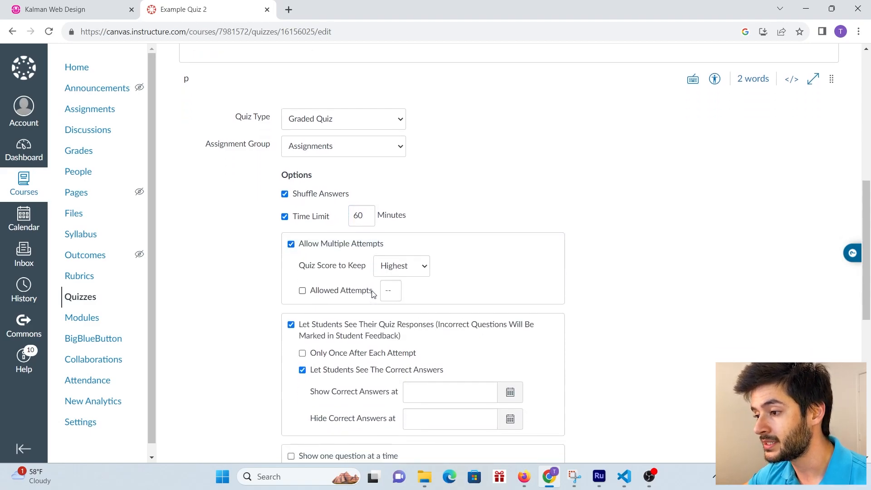
click(291, 233)
click(291, 233)
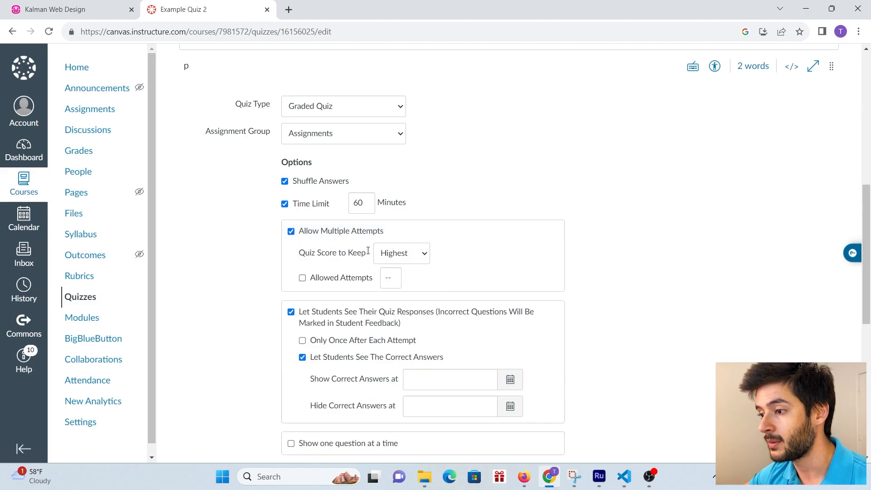
click(422, 257)
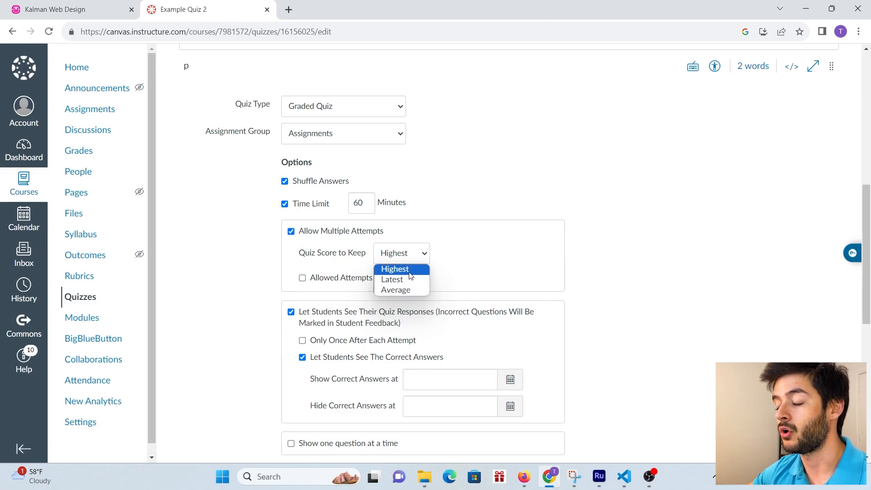
click(410, 270)
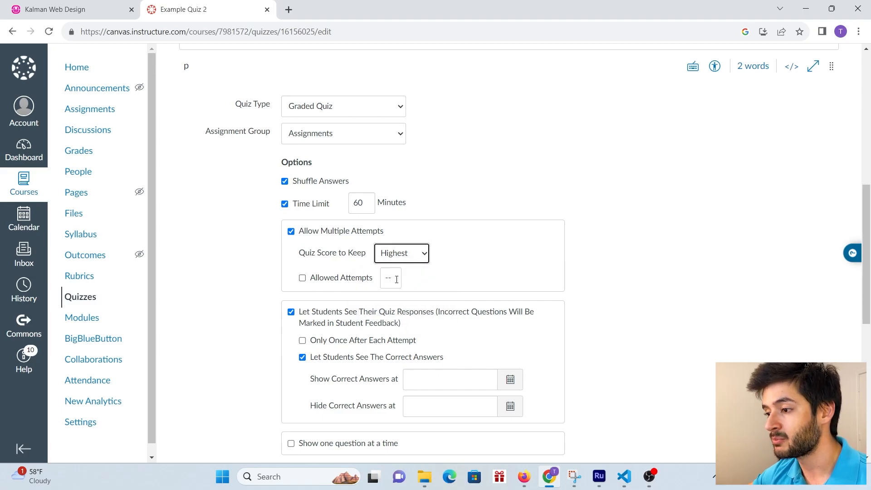
click(302, 278)
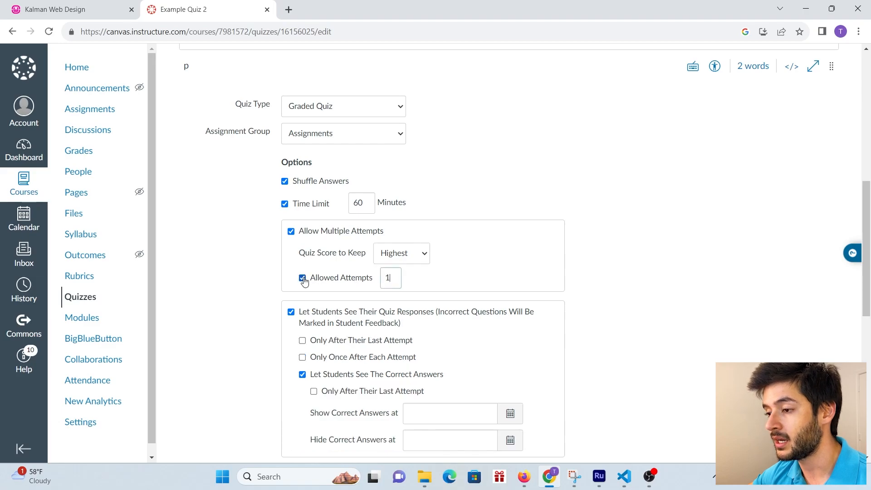
double_click(388, 279)
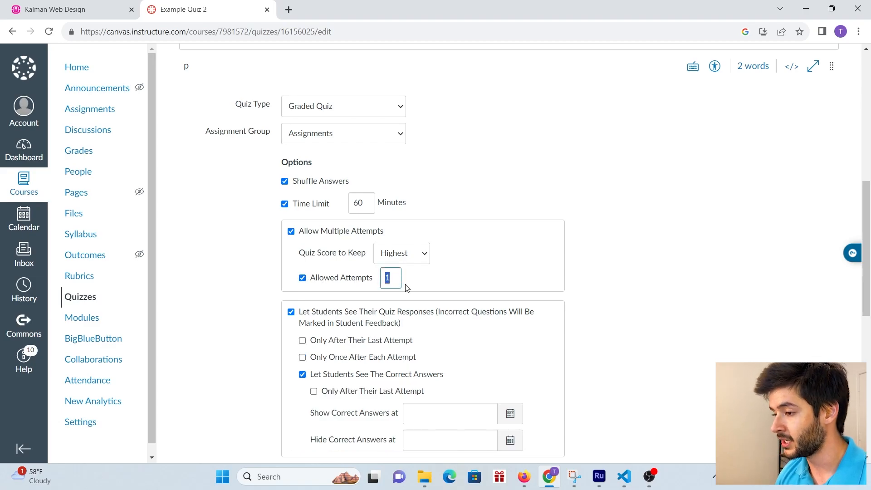
text(3)
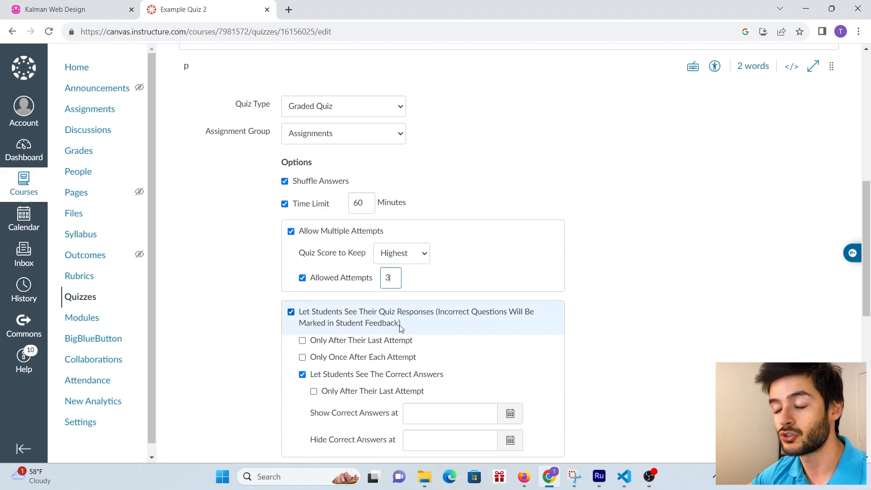
scroll(410, 297, down, 1)
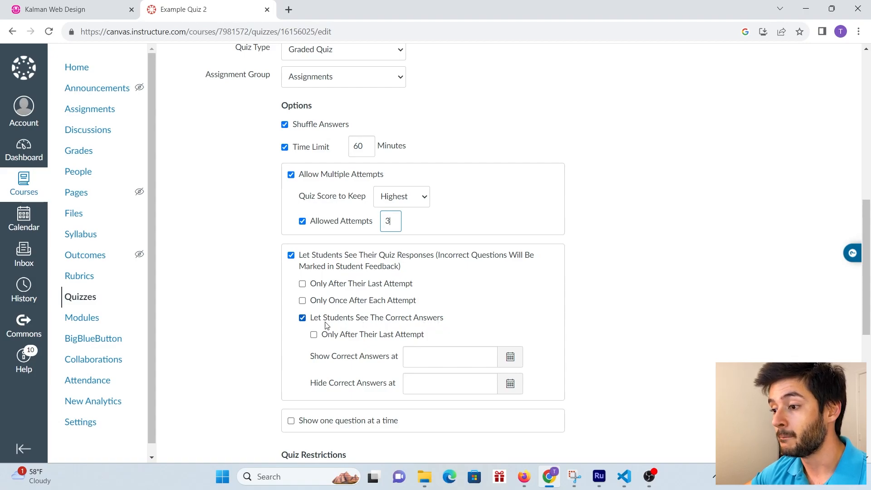
- Turn off showing students the correct answers, leaving the show/hide dates blank
click(302, 317)
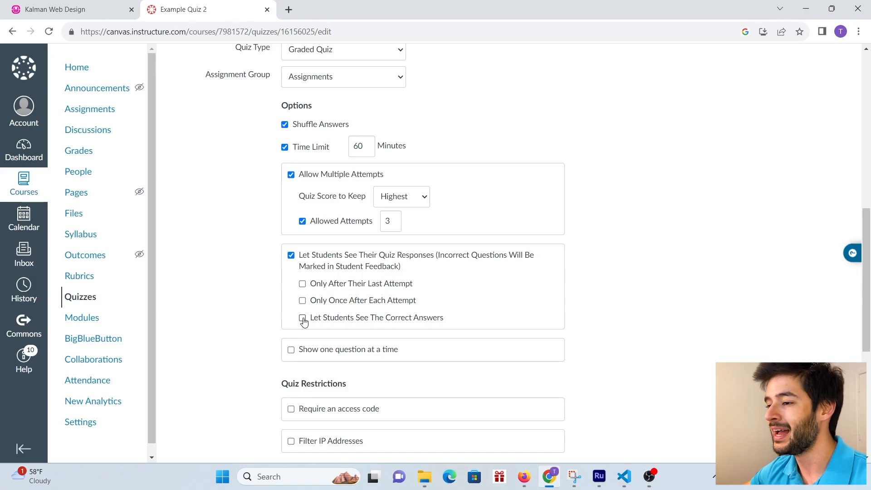
click(302, 318)
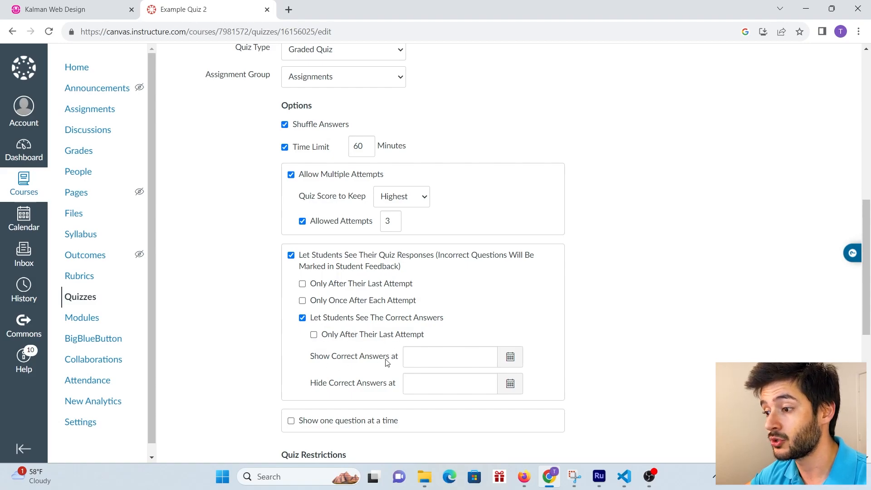
click(500, 363)
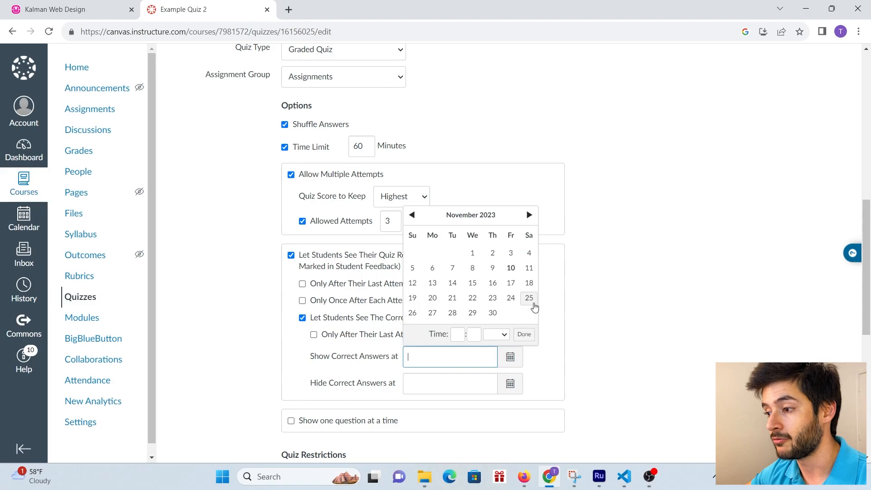
click(560, 311)
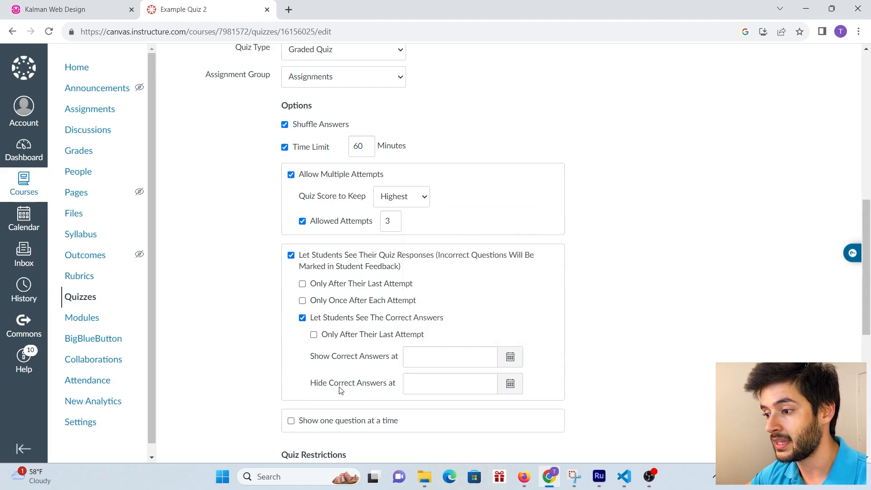
click(509, 386)
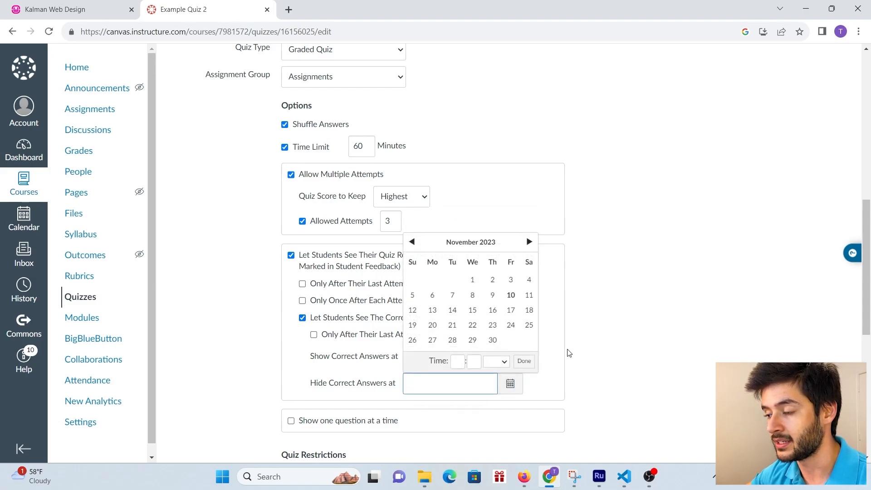
click(561, 385)
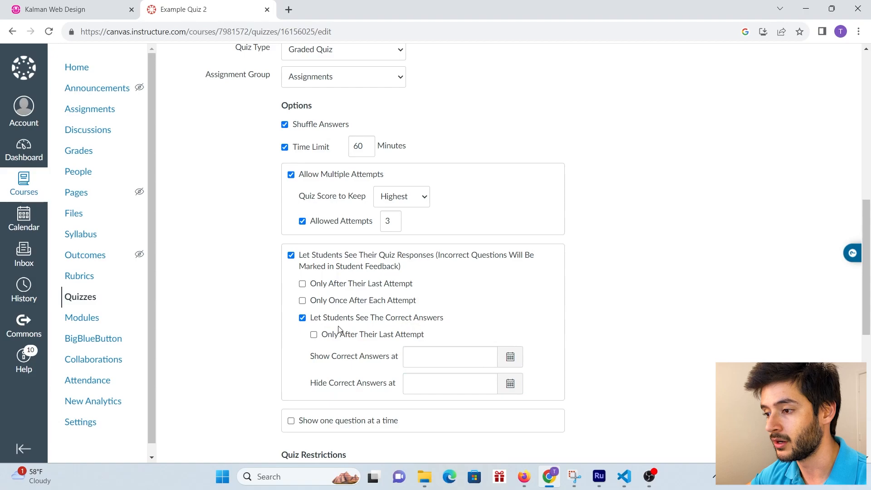
click(302, 318)
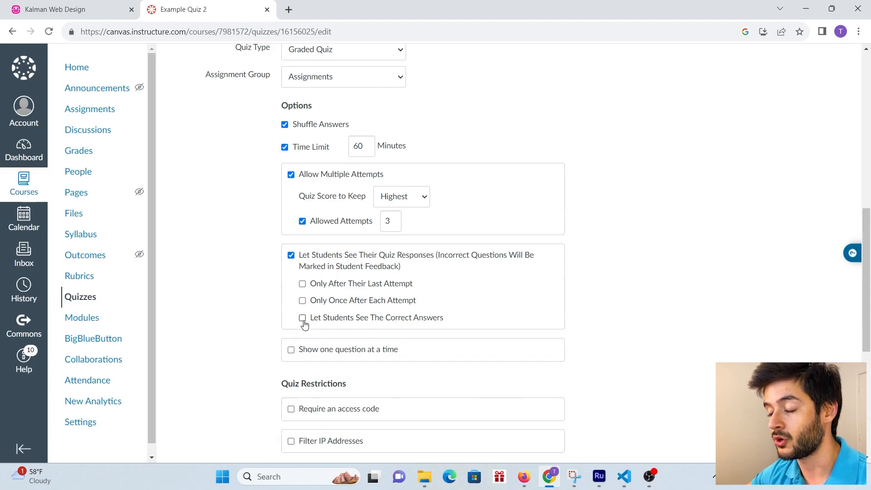
- Hide students' quiz responses, show one question at a time, and lock questions after answering
click(291, 256)
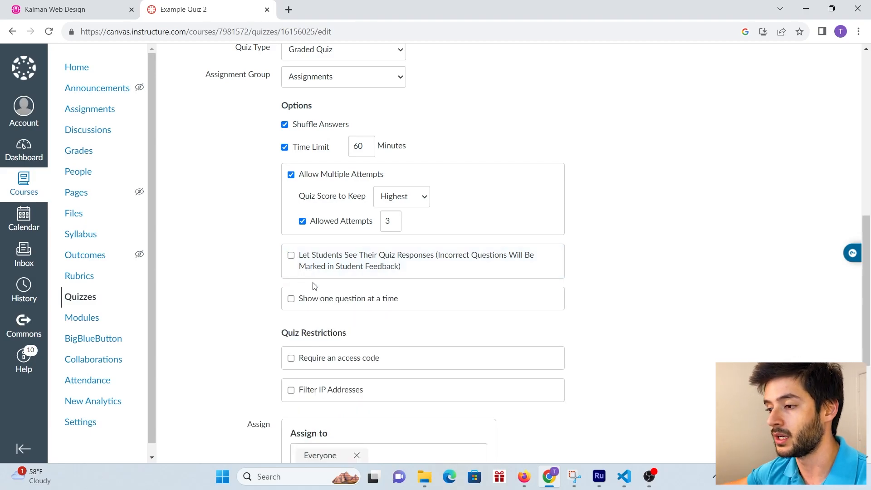
click(291, 300)
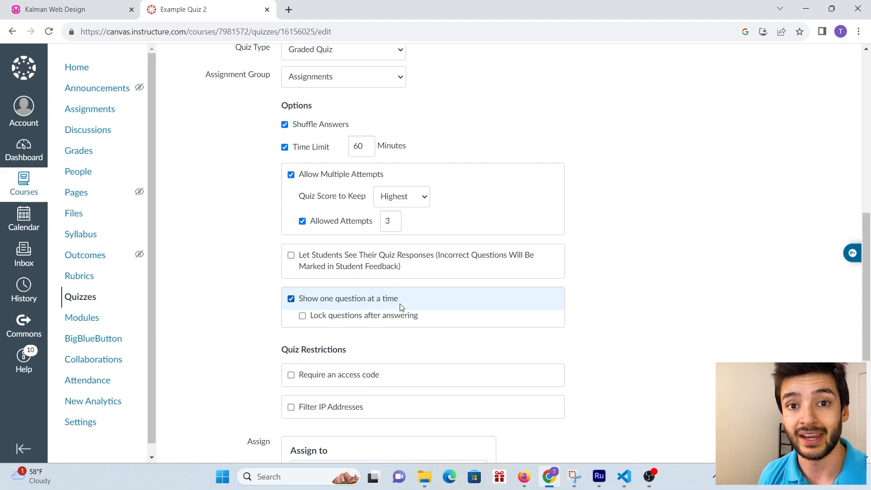
click(302, 317)
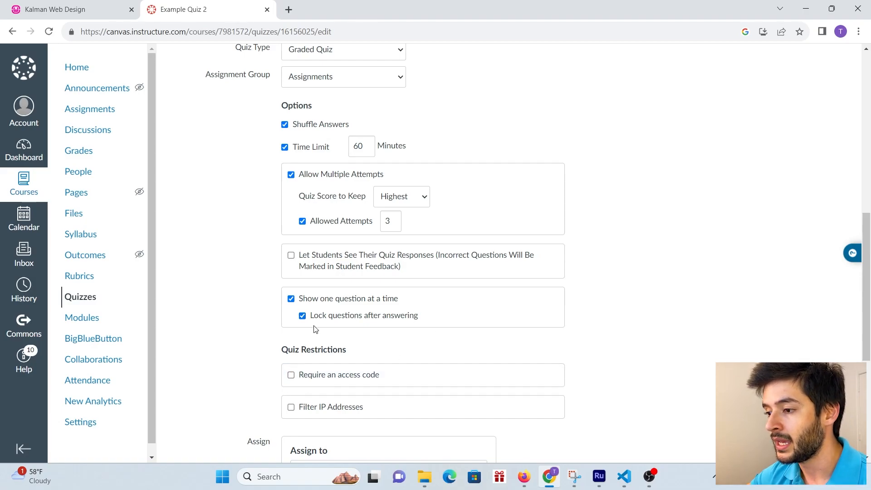
scroll(315, 331, down, 3)
- Require an access code and enter the code, leaving Filter IP Addresses unchecked
click(292, 263)
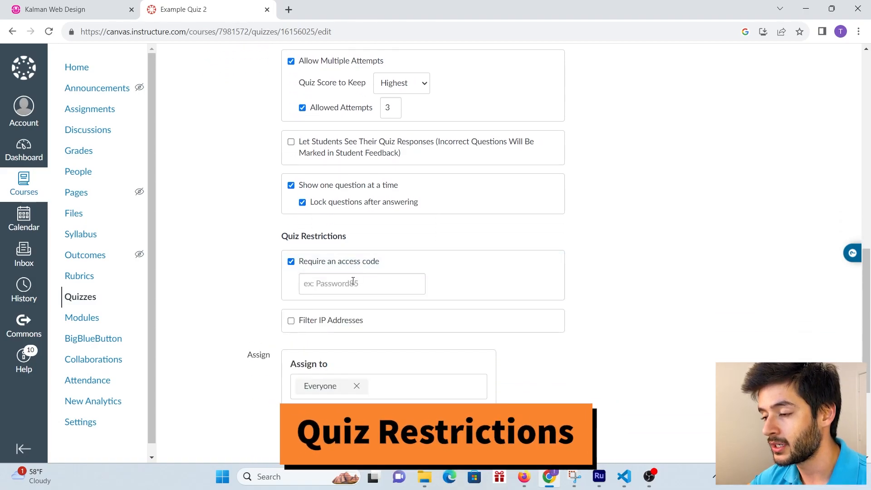
text(Pa)
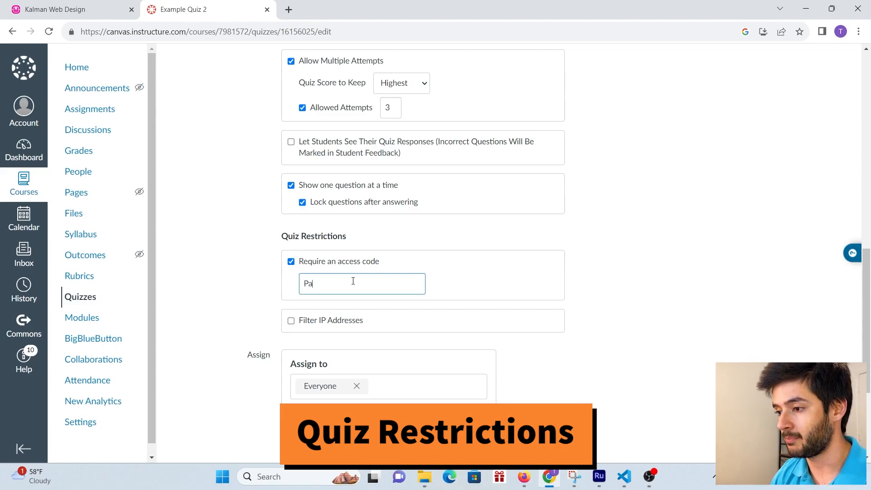
text(ssword)
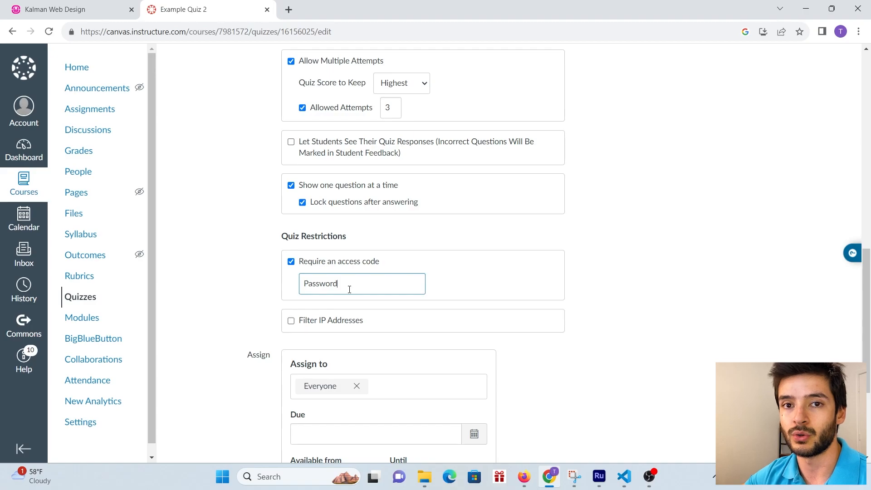
click(291, 323)
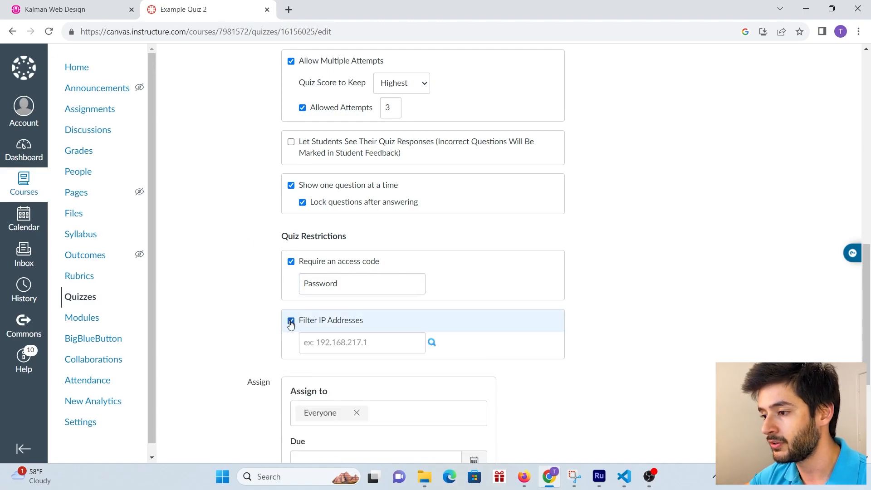
click(373, 344)
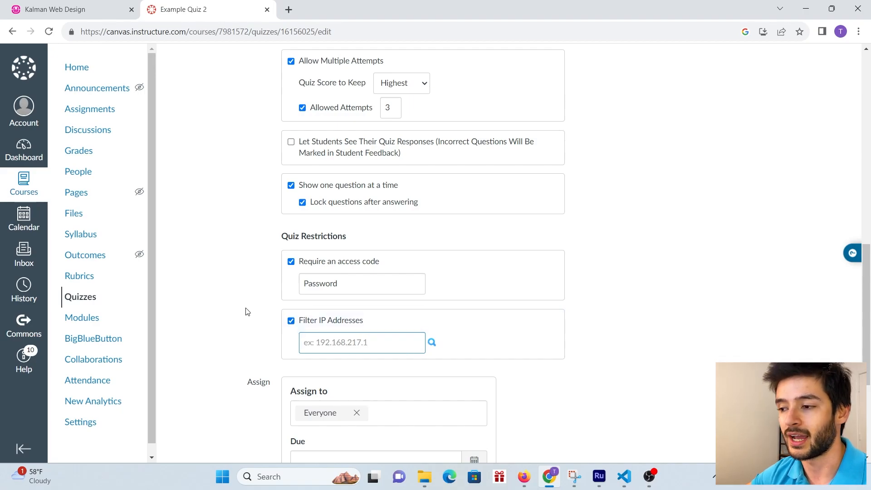
click(291, 321)
scroll(230, 189, down, 3)
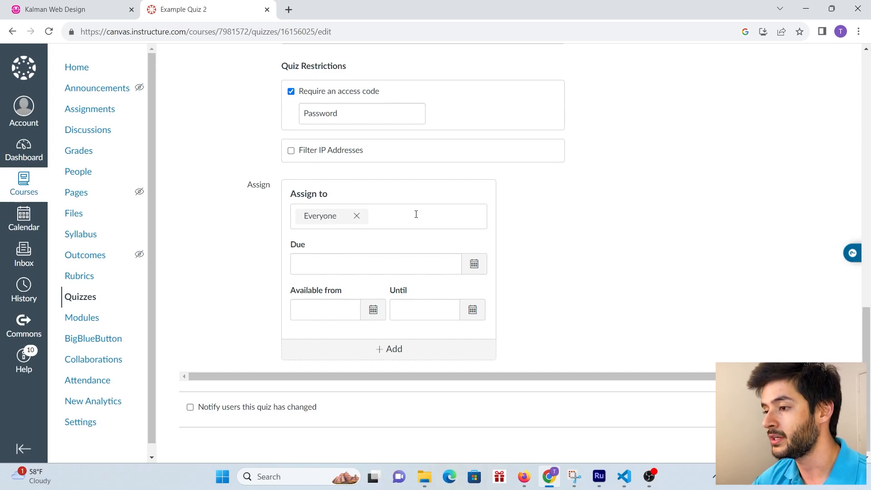
- Set the due date to Nov 30, 2023, 11:59 PM, leaving availability dates blank
click(474, 267)
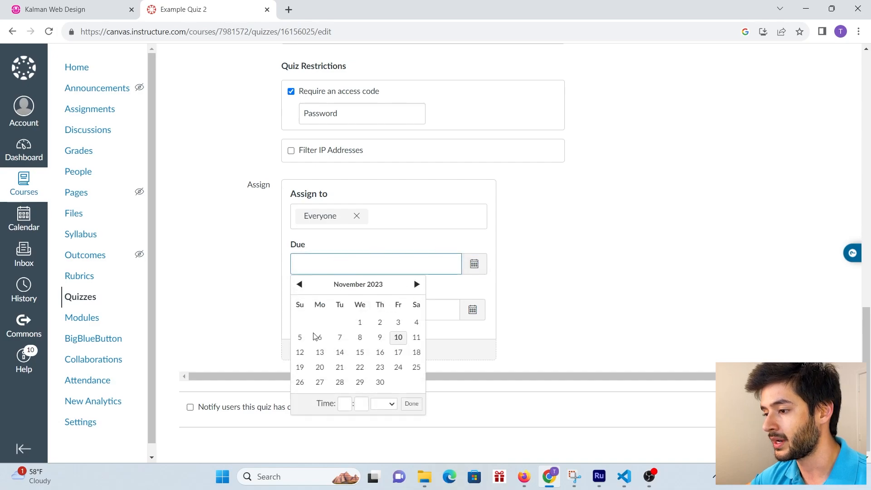
click(380, 383)
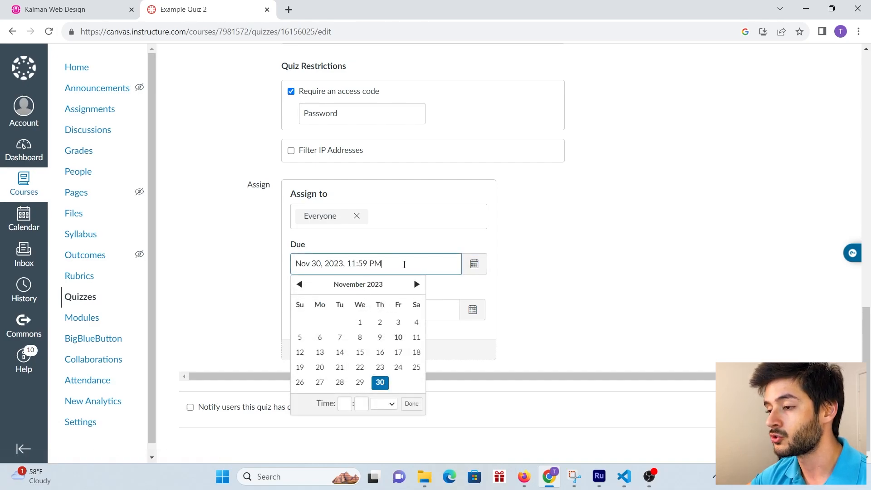
click(447, 303)
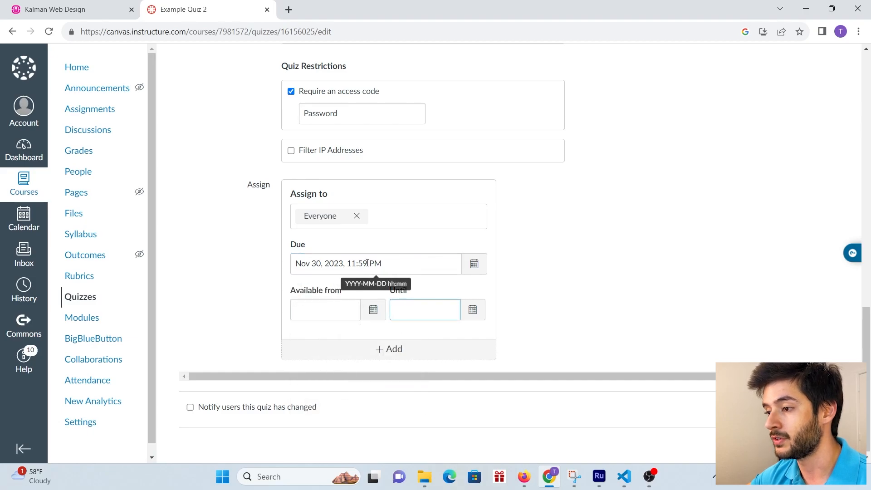
drag(390, 263, 295, 265)
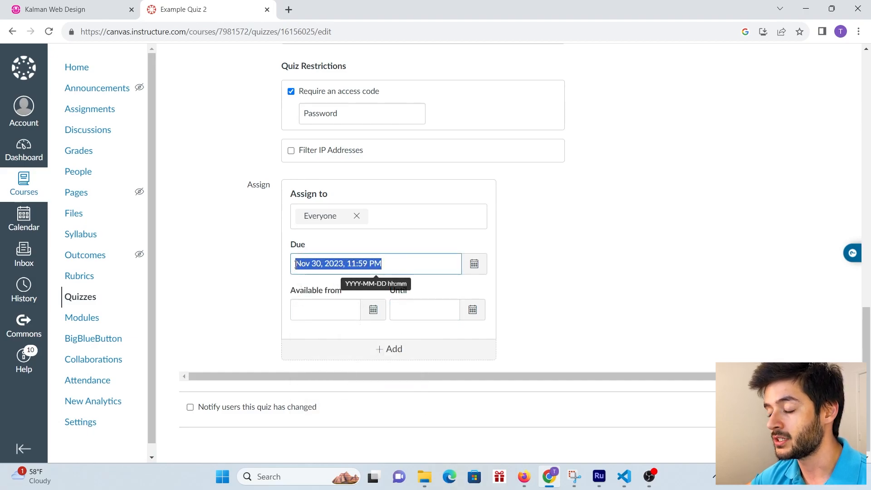
click(348, 334)
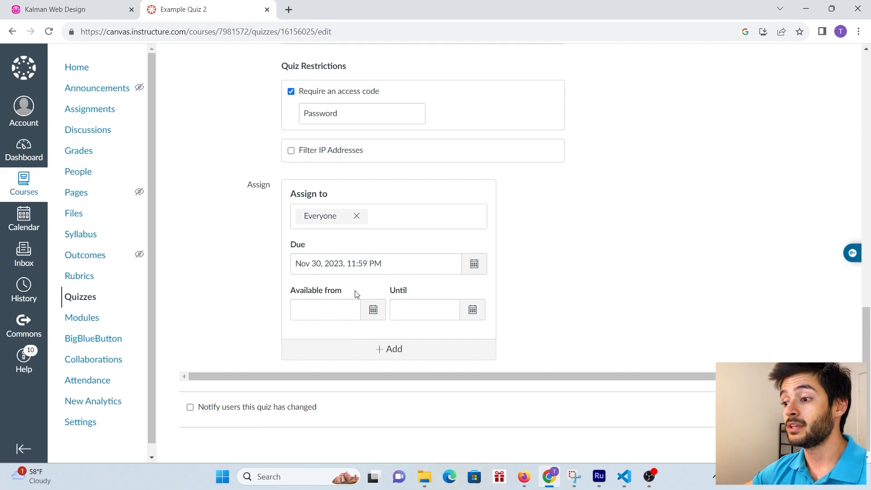
click(372, 309)
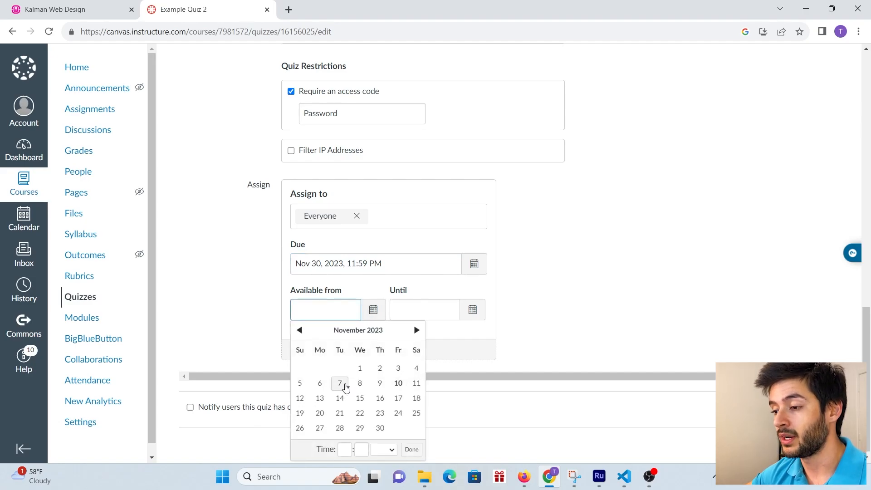
click(489, 310)
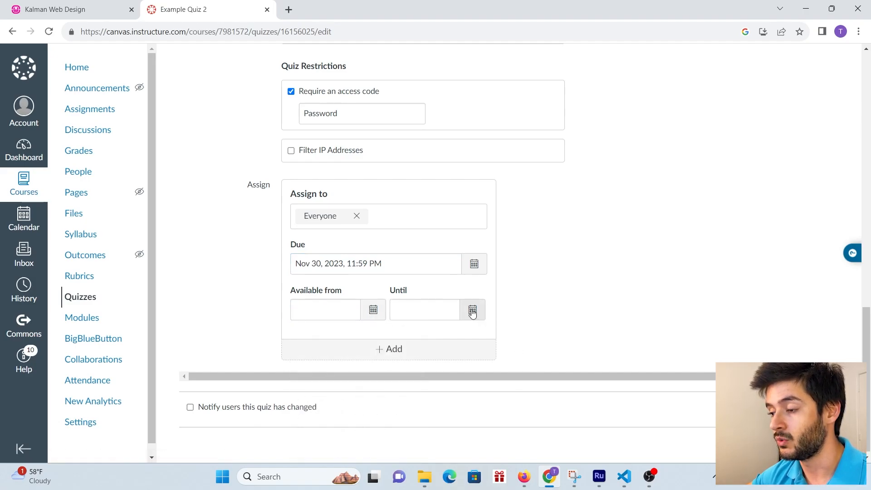
scroll(752, 335, up, 9)
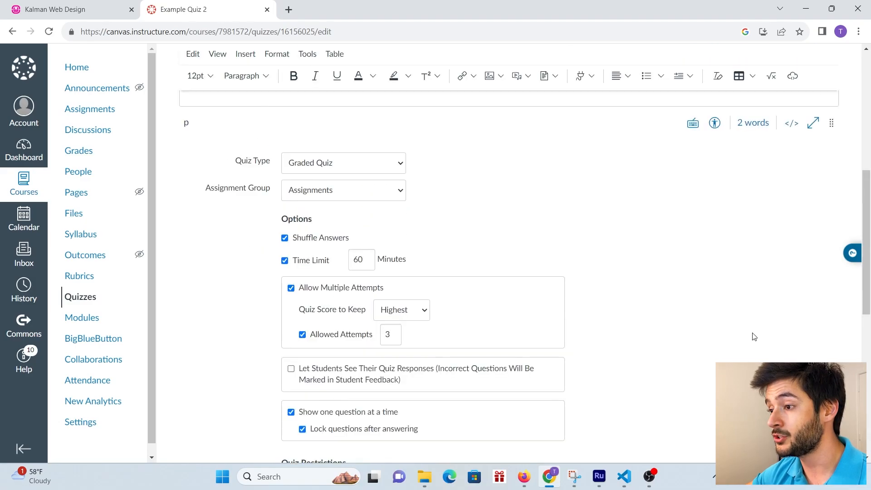
scroll(752, 334, up, 7)
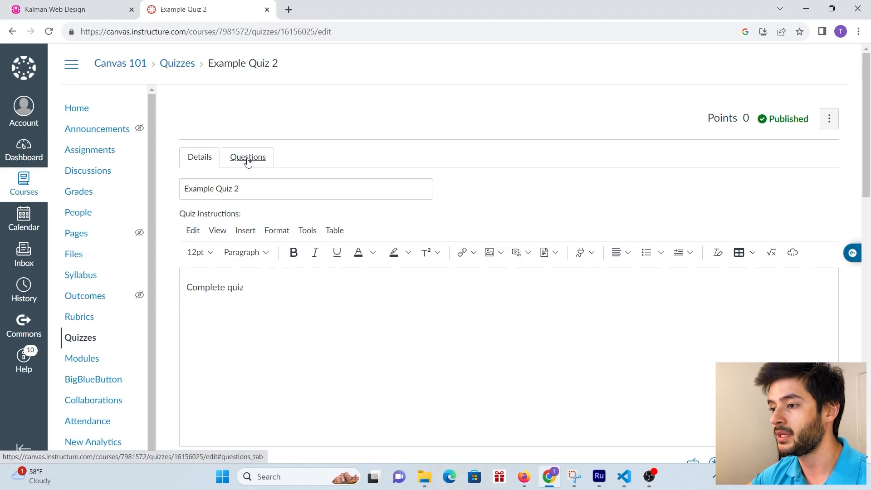
- Start a new question group on the Questions tab and link it to Trial Question Bank
click(249, 159)
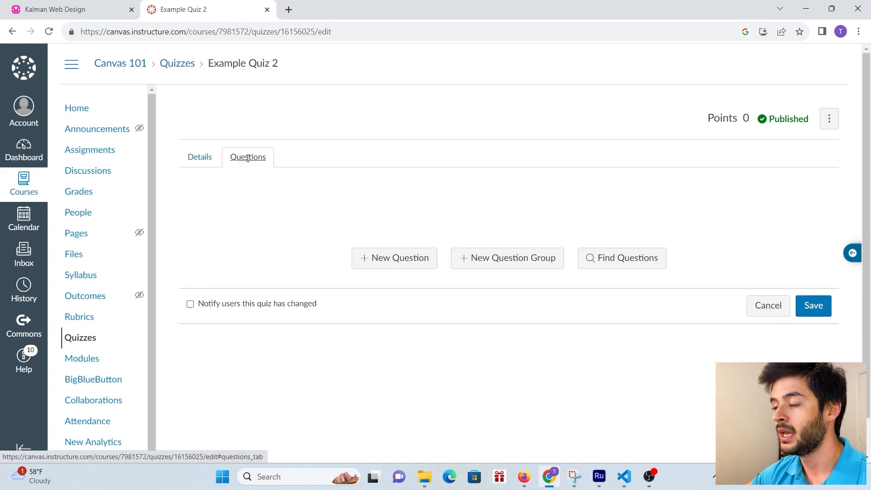
click(486, 263)
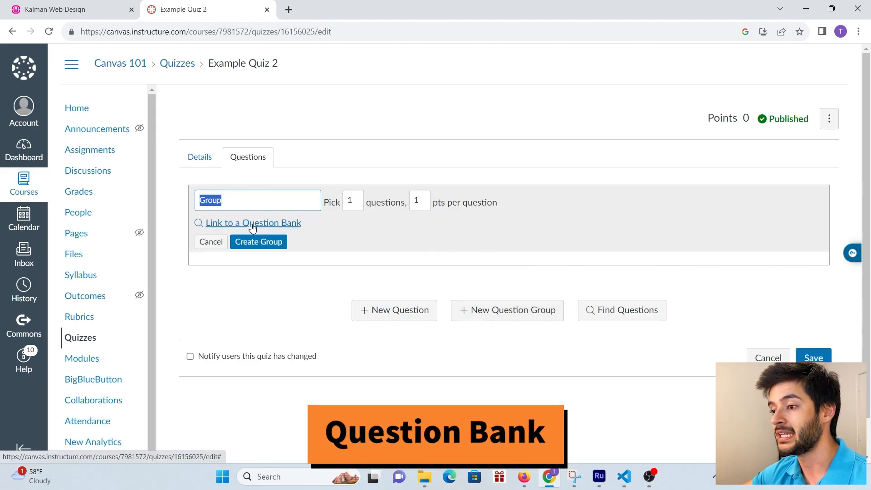
click(252, 224)
click(316, 255)
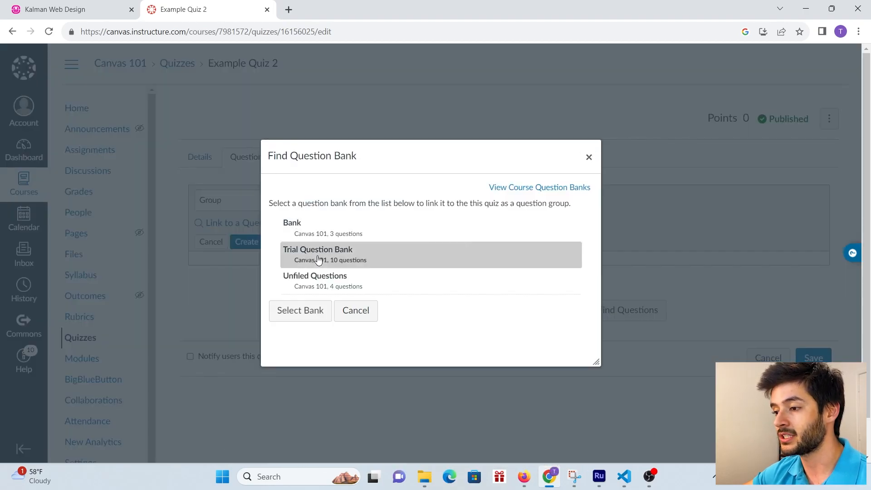
click(305, 312)
- Set the group to 10 questions at 10 points each, create it, then delete it
click(353, 201)
text(0)
key(Tab)
text(10)
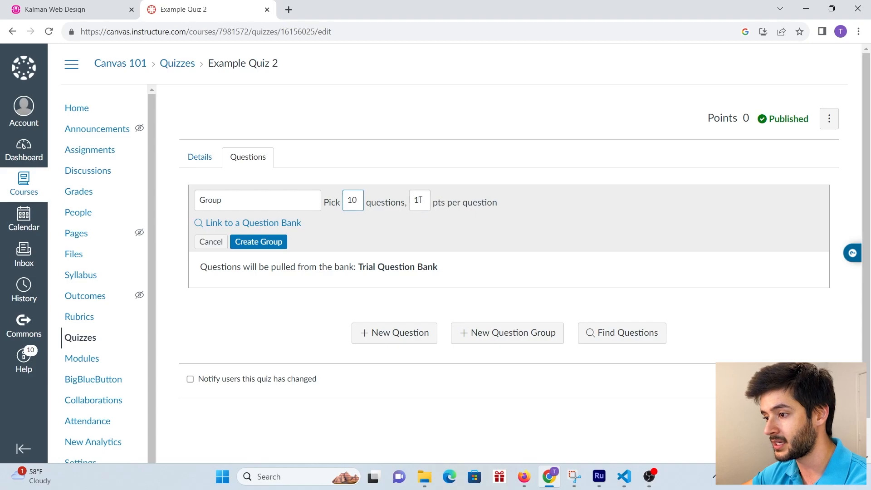
click(265, 243)
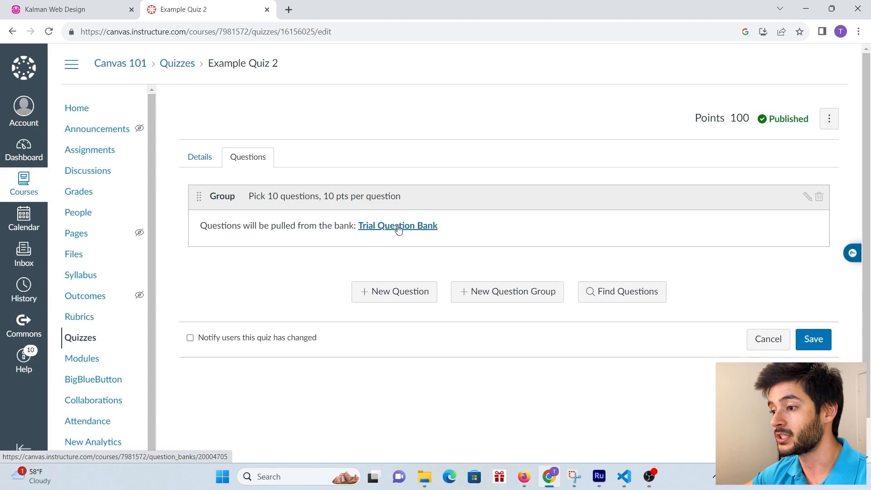
click(819, 198)
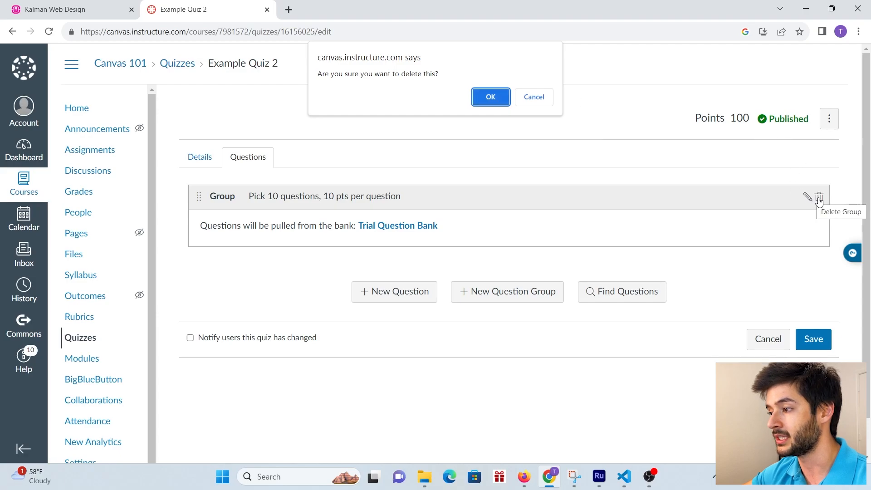
click(486, 100)
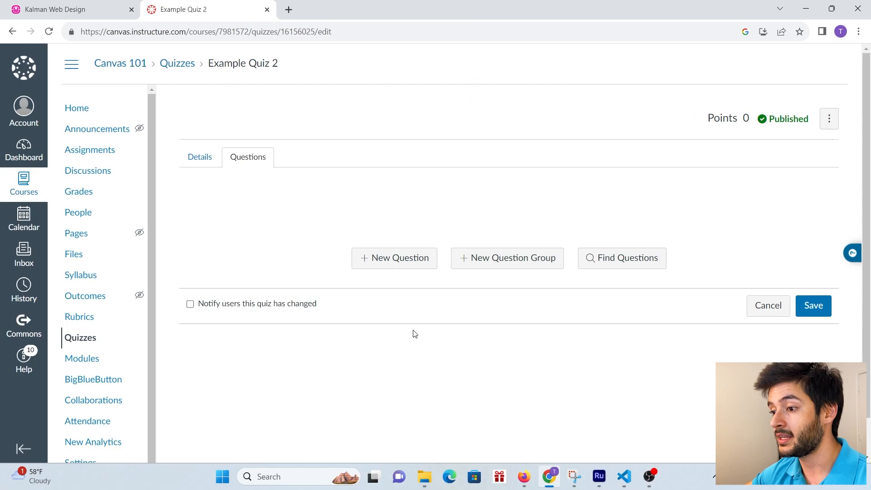
- Add a new Multiple Choice question whose text reads 'What is 1 + 1?'
click(410, 260)
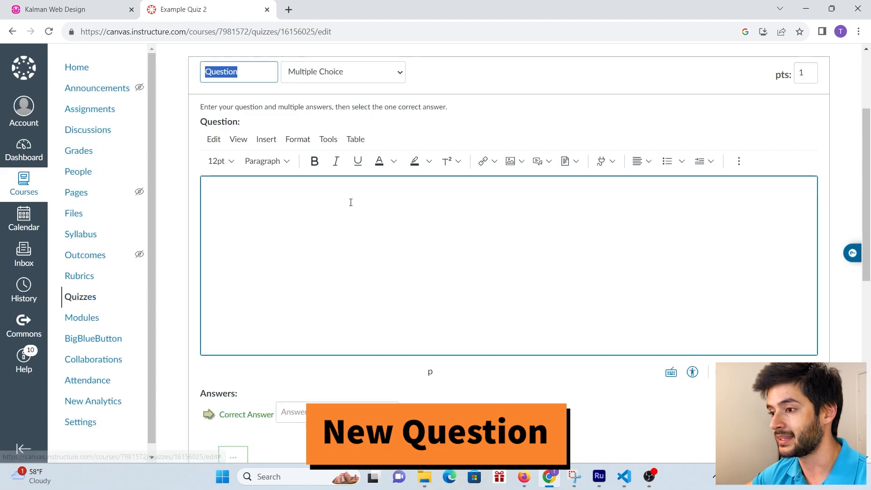
click(358, 79)
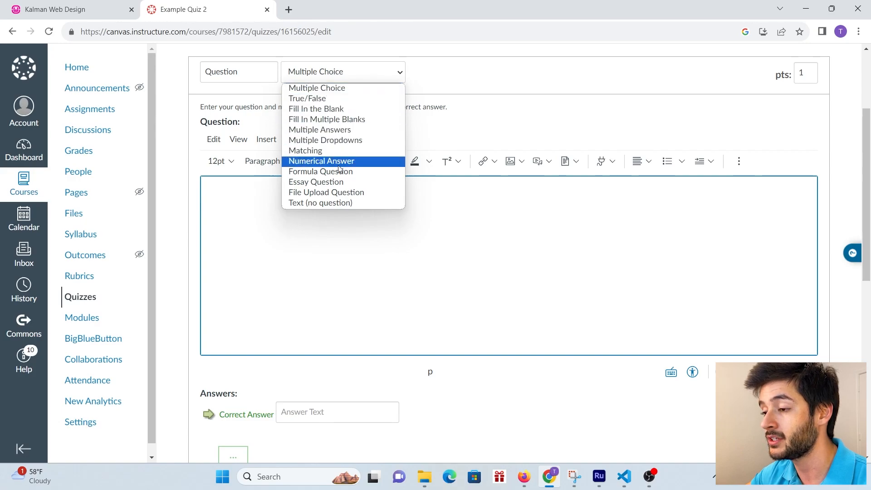
click(338, 90)
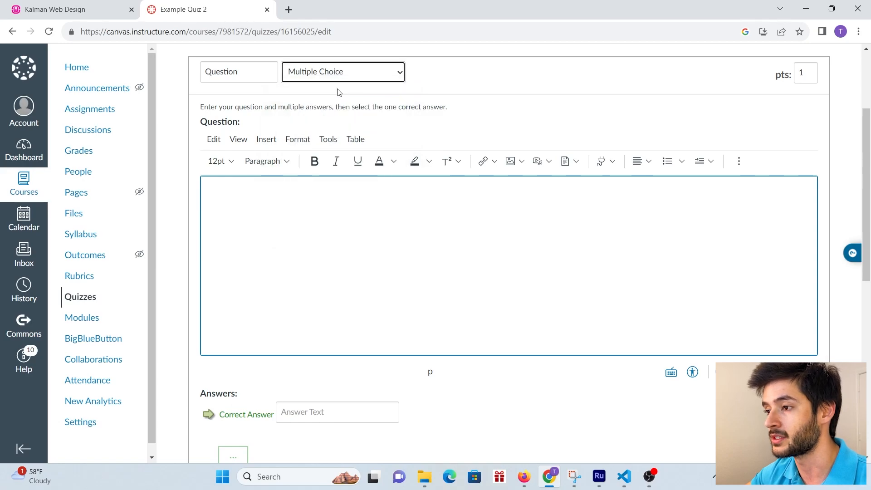
click(317, 205)
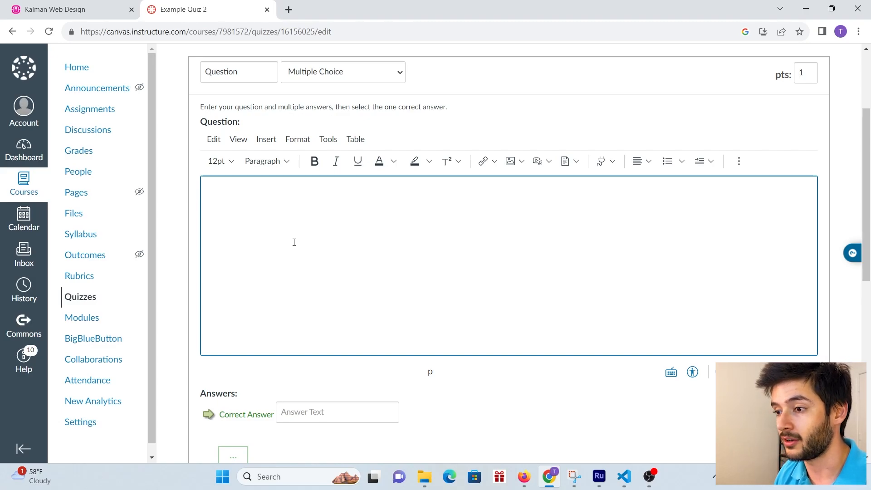
text(What is 1 + 1?)
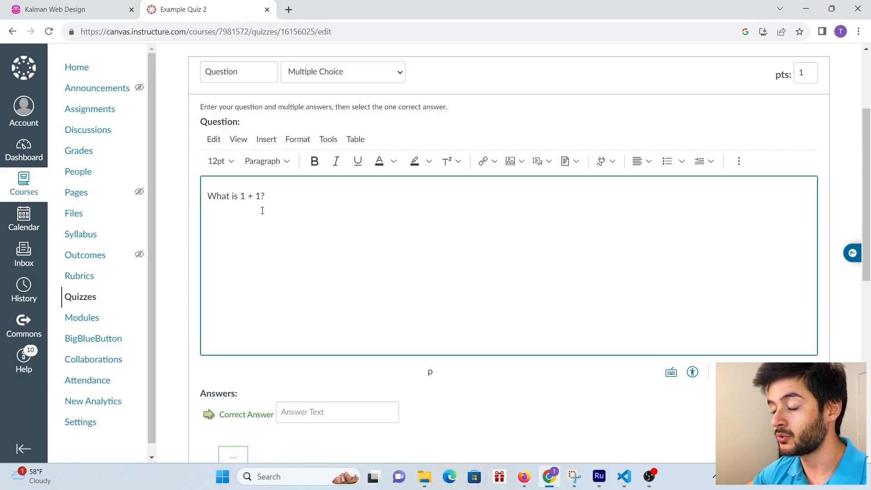
- Enter the answer choices 1, 2, 3 and 4 for the question
scroll(343, 221, down, 5)
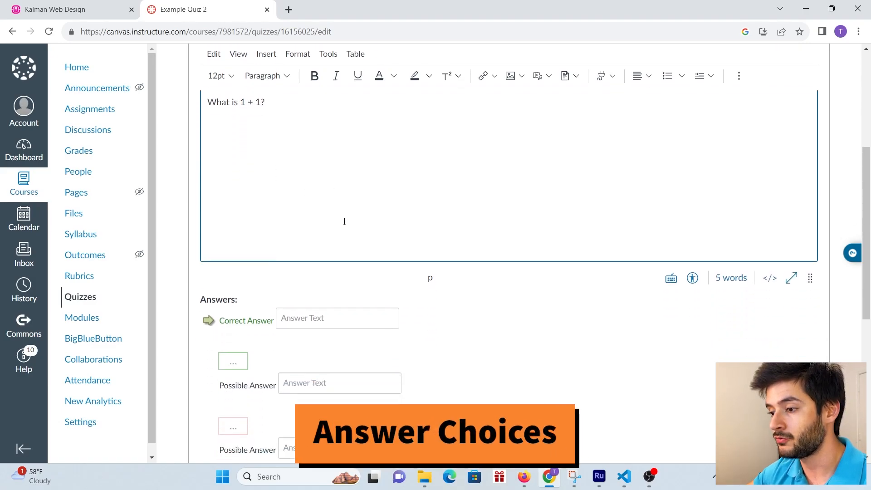
click(331, 188)
text(1)
click(305, 251)
text(2)
click(315, 314)
text(3)
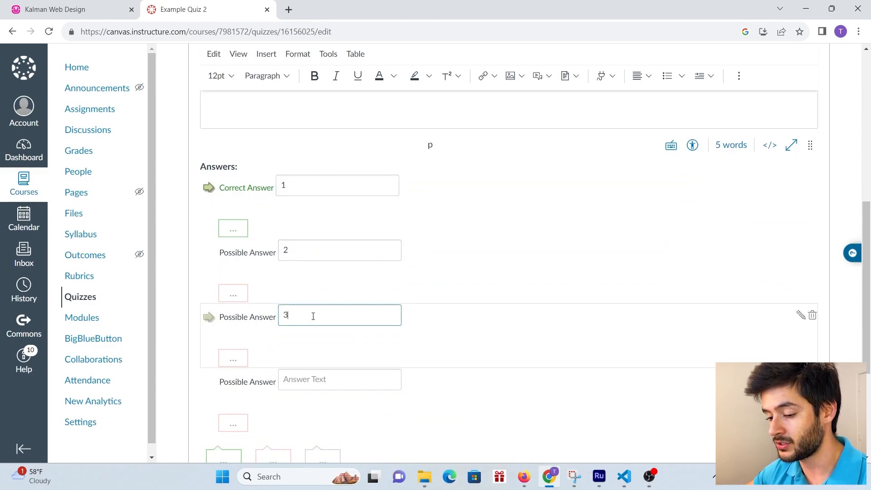
click(304, 378)
text(4)
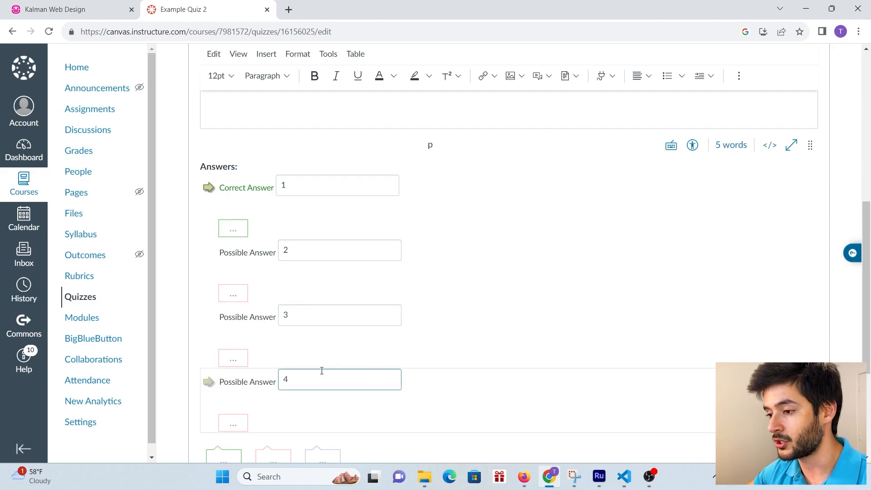
- Remove the extra blank answer and answer 4, mark 2 correct, and save the question
scroll(746, 358, down, 3)
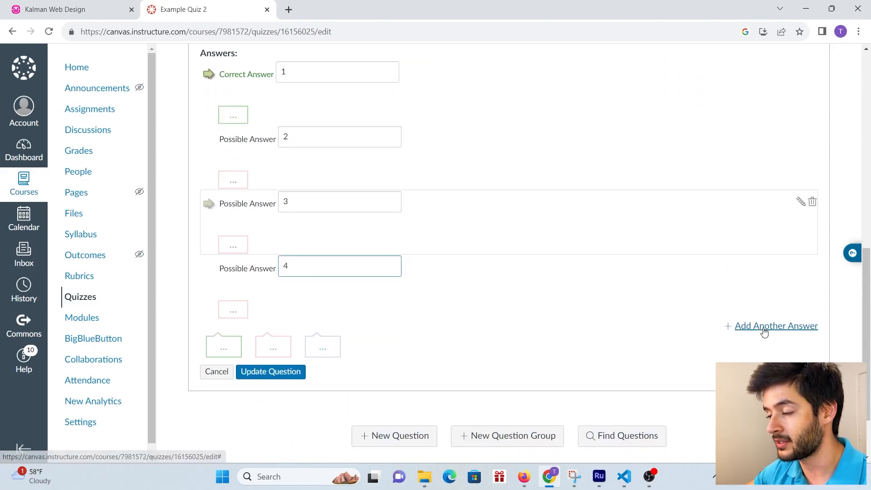
click(747, 326)
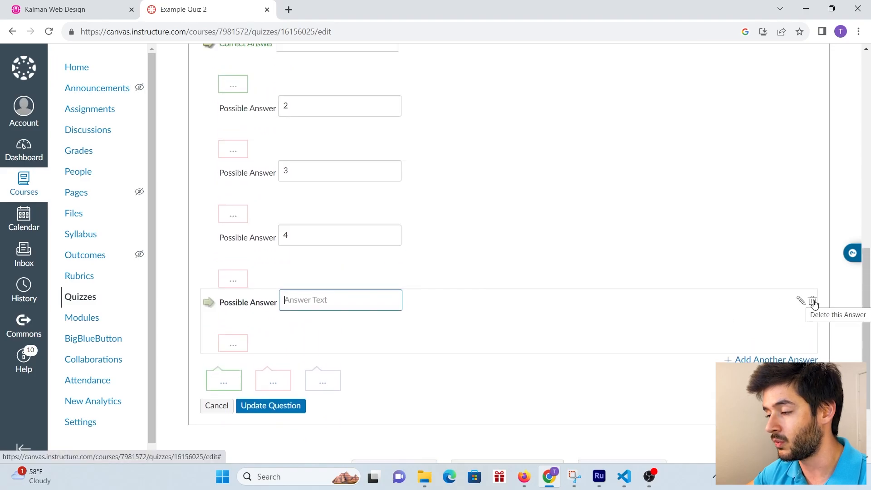
click(812, 302)
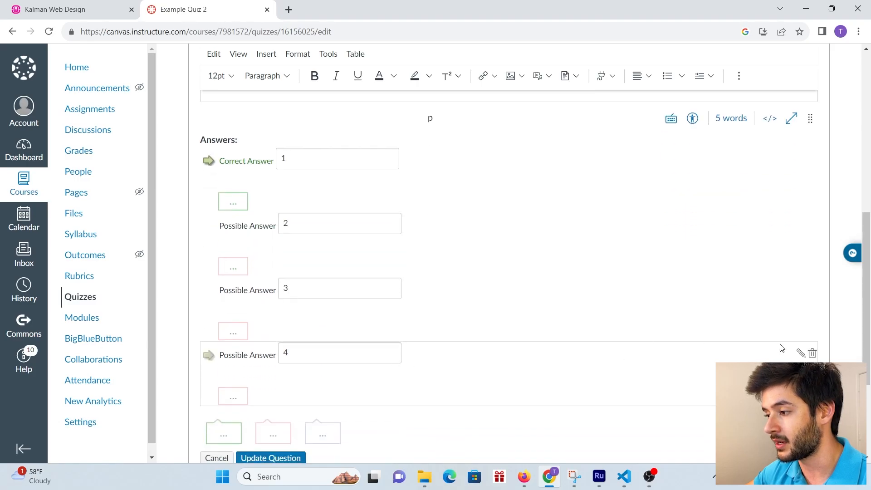
click(813, 353)
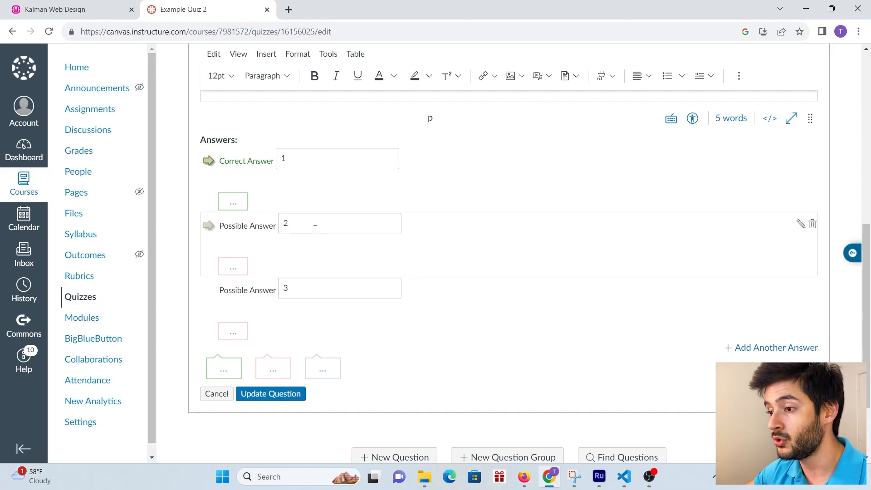
click(209, 225)
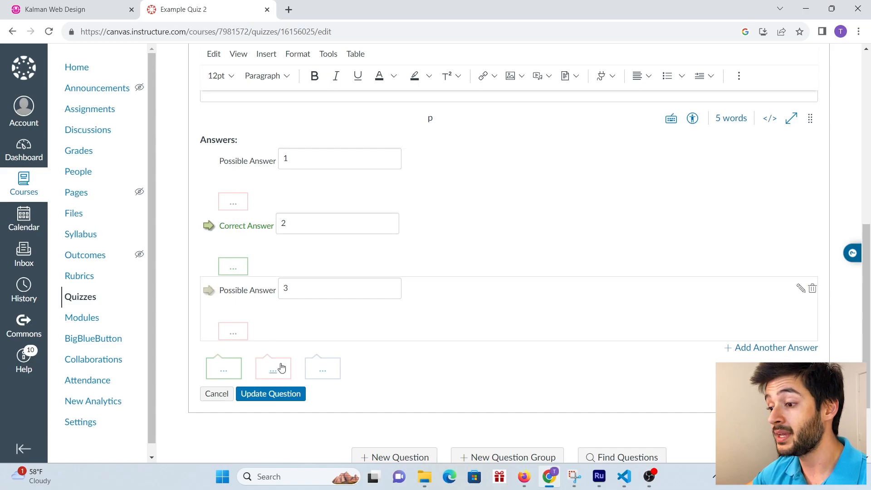
click(285, 398)
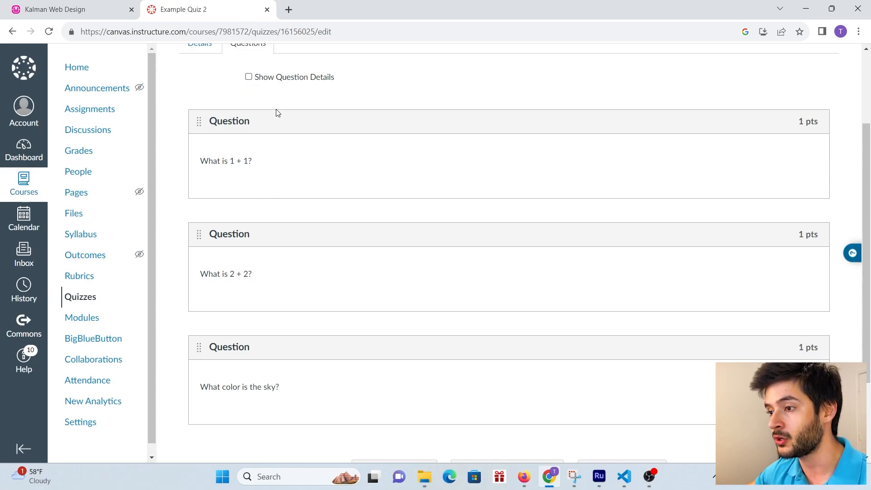
click(248, 77)
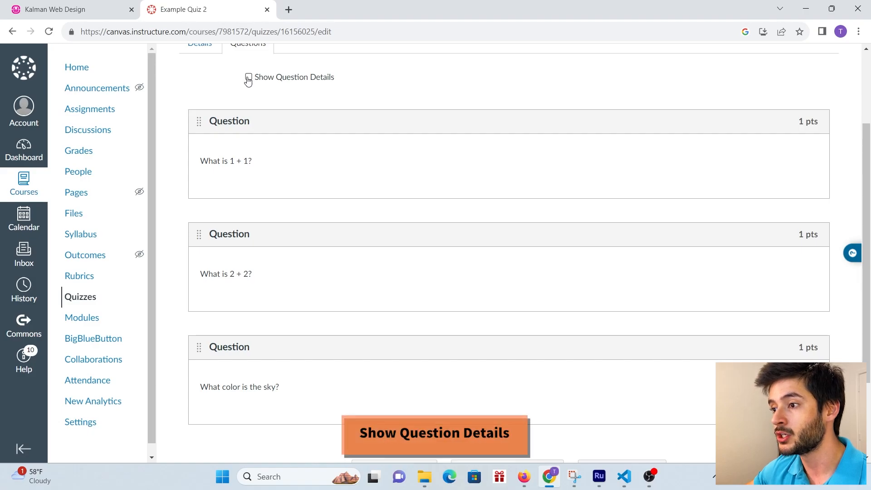
scroll(316, 205, down, 6)
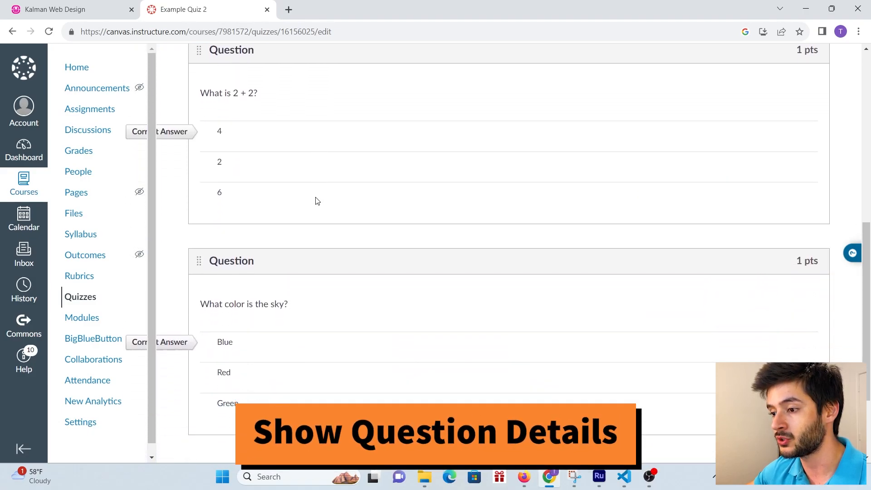
scroll(315, 198, up, 6)
scroll(315, 198, up, 2)
click(251, 135)
mouse_move(556, 196)
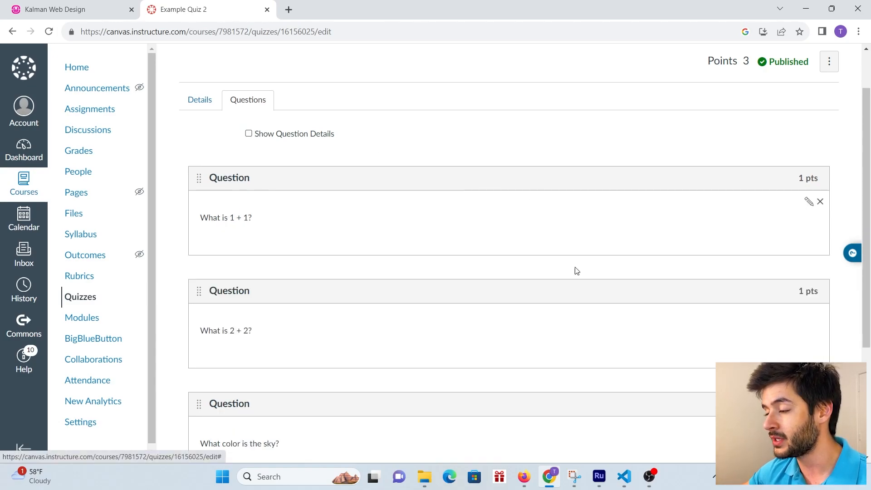
click(809, 204)
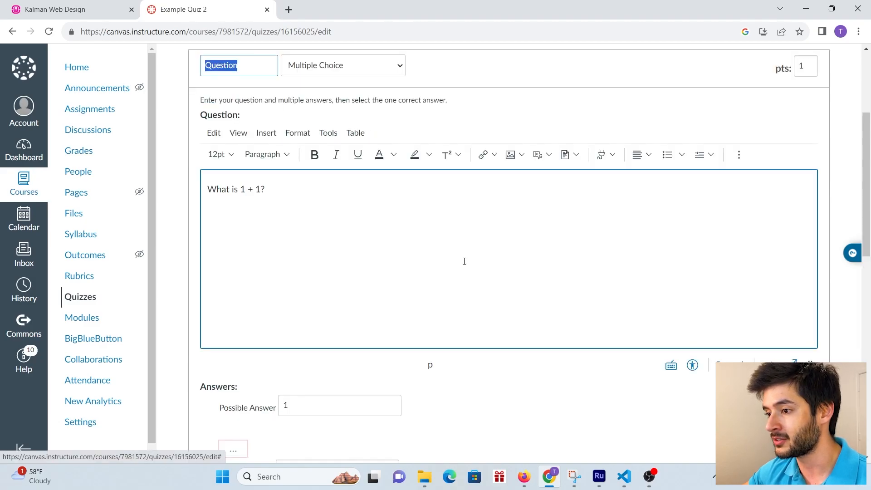
scroll(461, 251, down, 9)
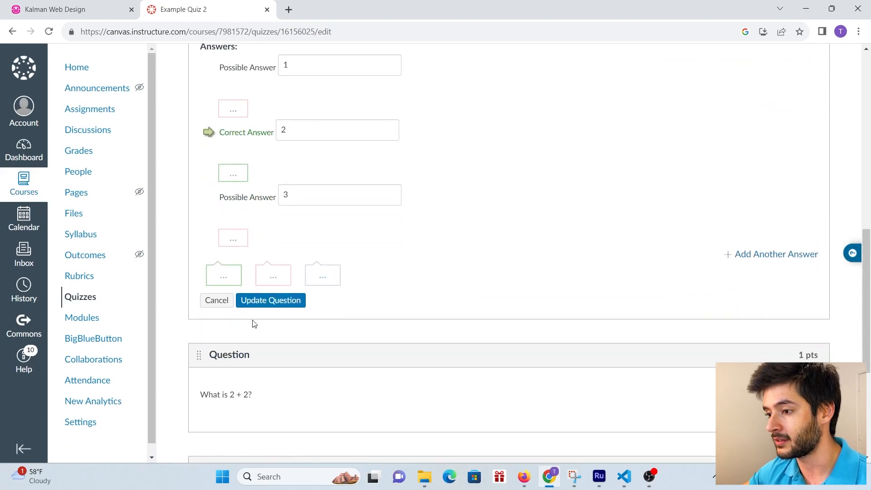
click(265, 308)
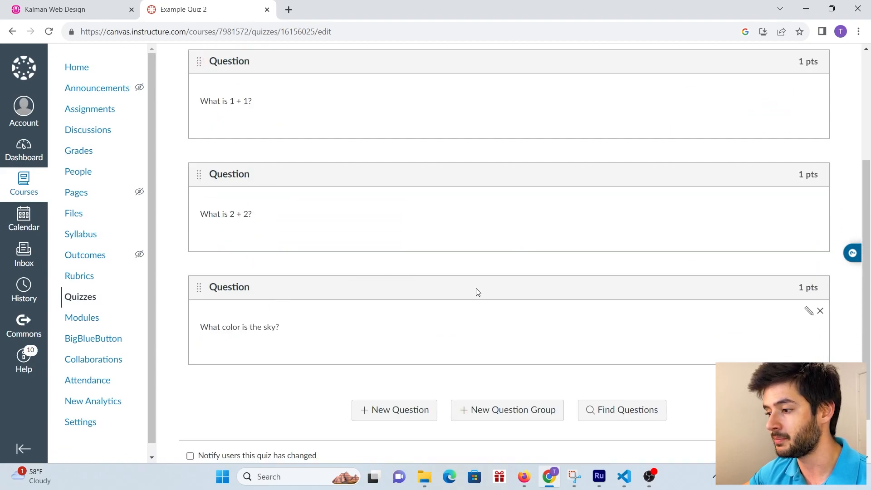
scroll(697, 351, down, 1)
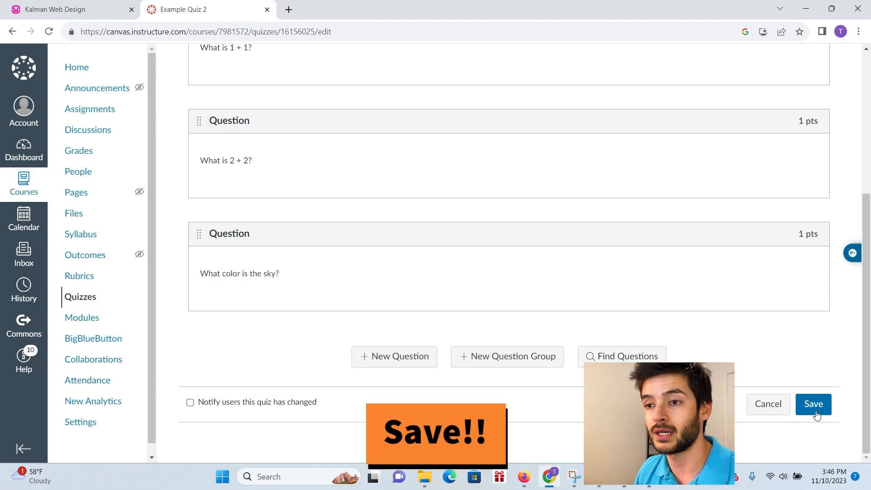
- Save the quiz and review its settings summary
click(814, 410)
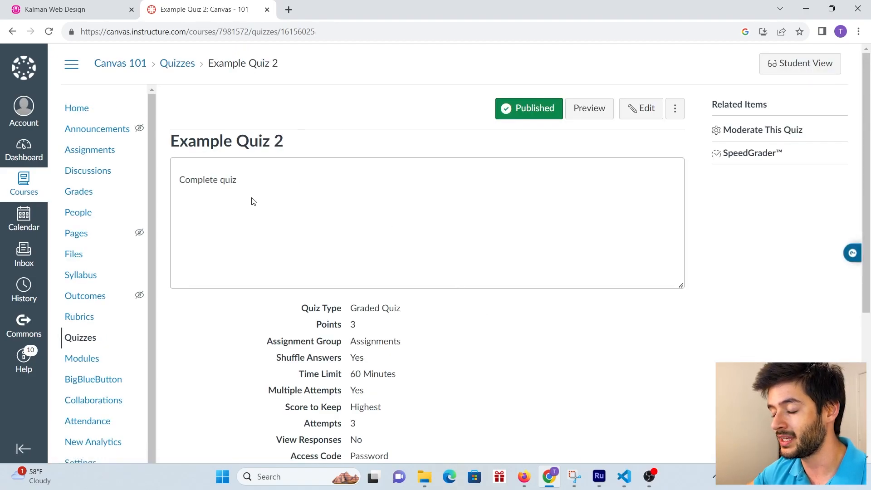
scroll(361, 274, down, 3)
drag(394, 385, 312, 187)
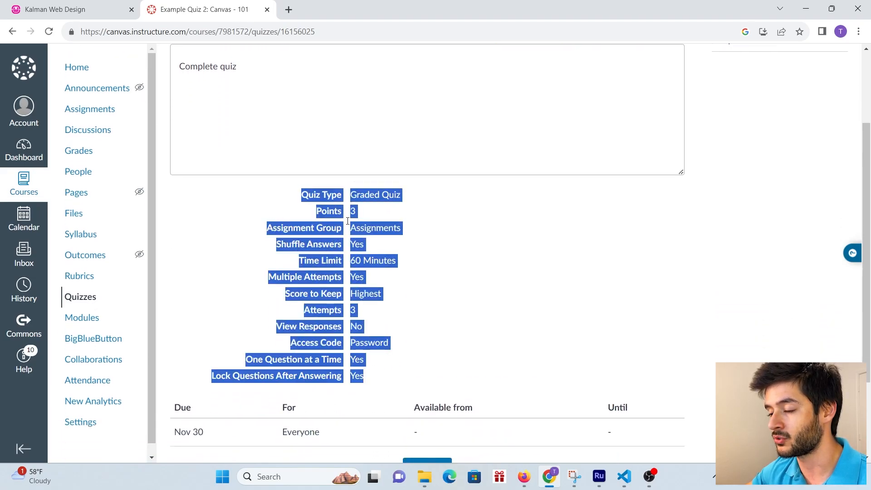
scroll(463, 311, down, 2)
scroll(464, 312, up, 5)
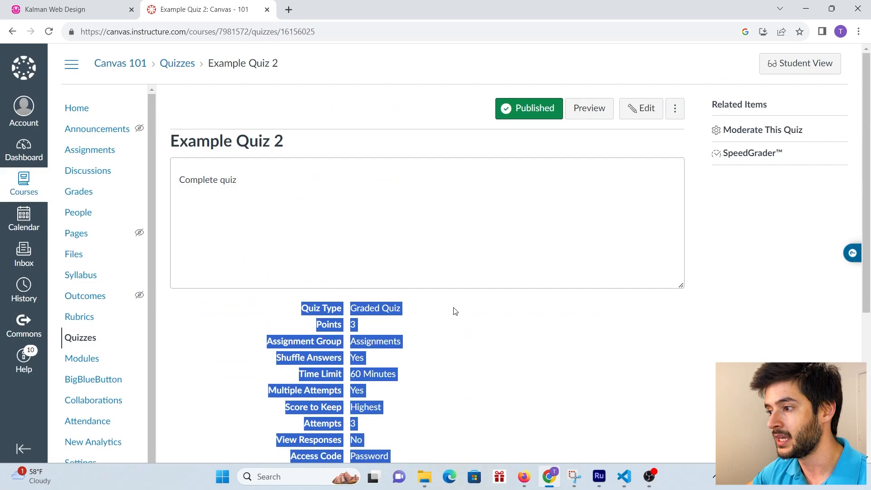
- Preview the quiz as a student, then return to the quiz overview page
click(589, 110)
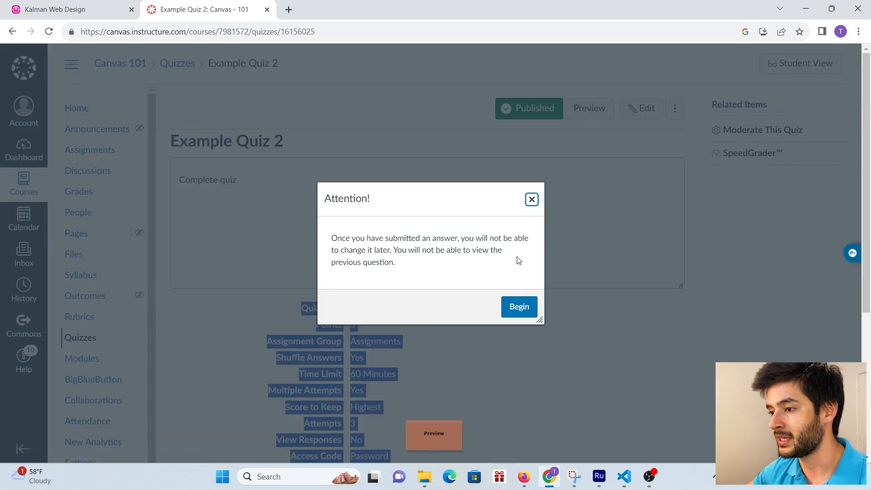
click(449, 272)
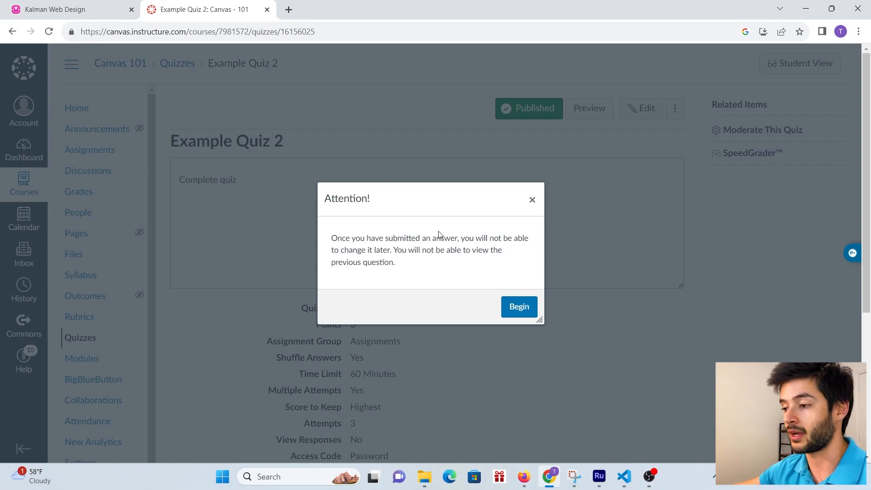
click(521, 307)
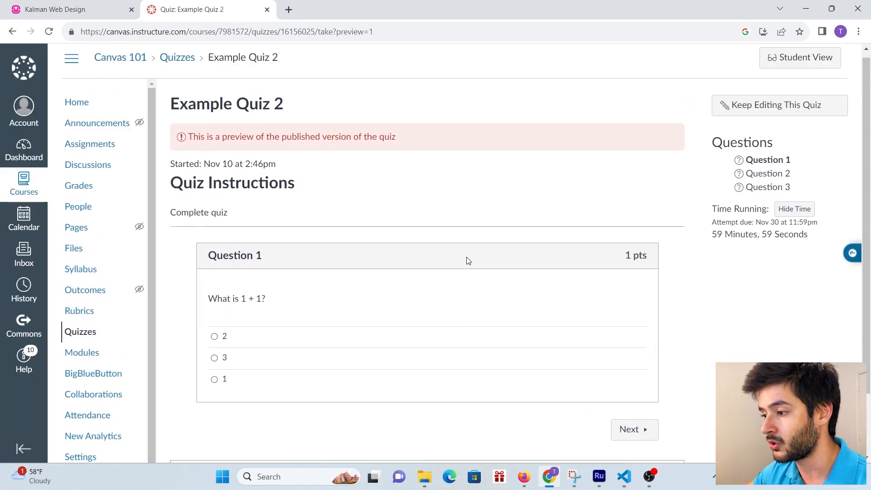
scroll(485, 256, up, 2)
scroll(563, 253, down, 2)
scroll(635, 307, up, 2)
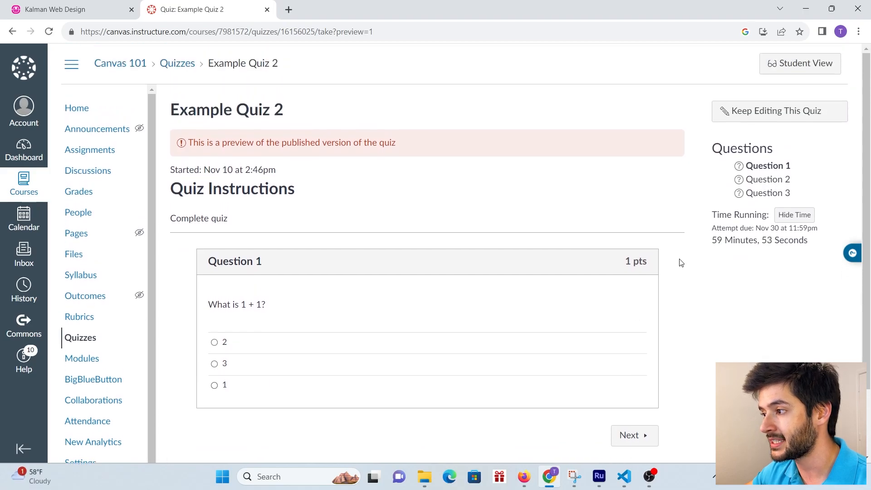
key(alt+Left)
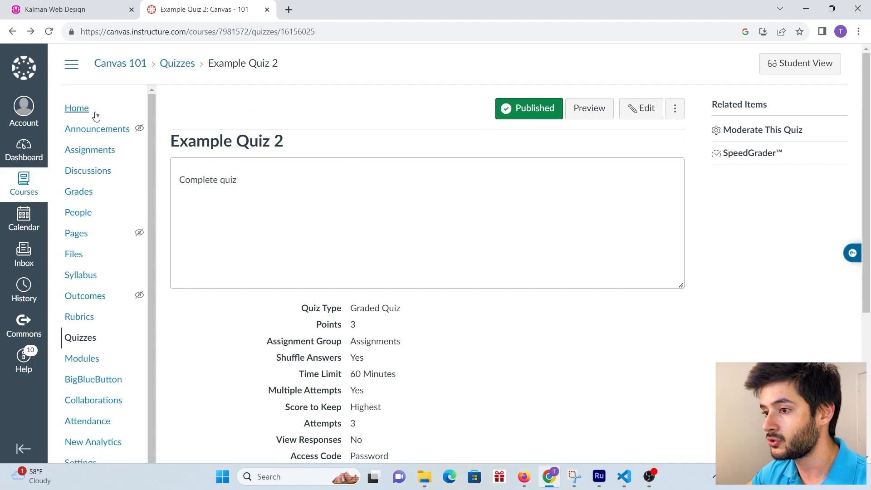
- Enter Student View from Modules, open Example Quiz 2, and unlock it with access code 12
click(86, 358)
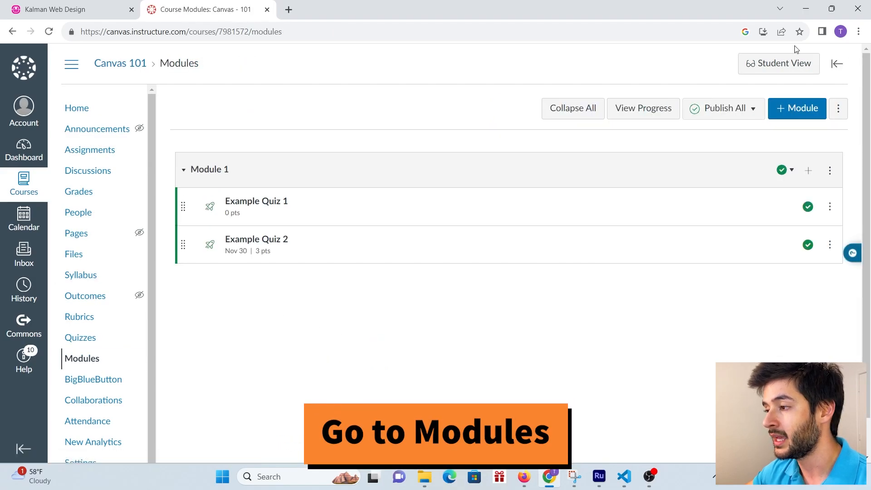
click(772, 72)
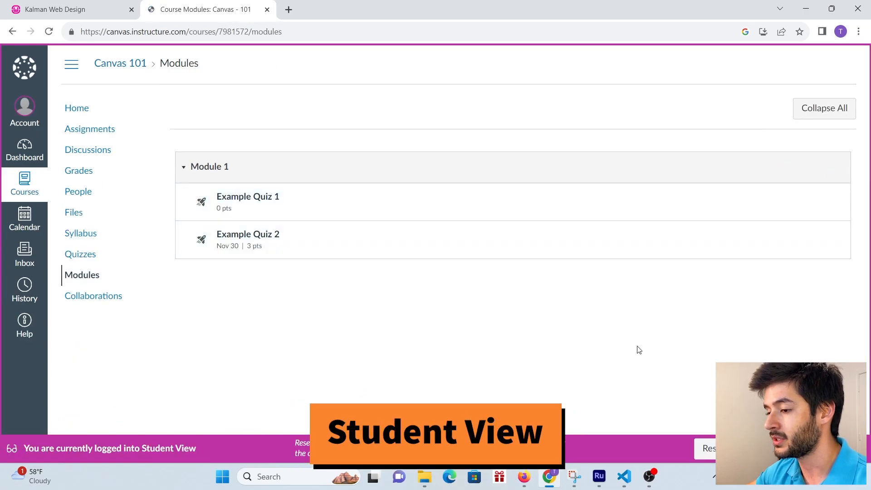
drag(222, 451, 25, 456)
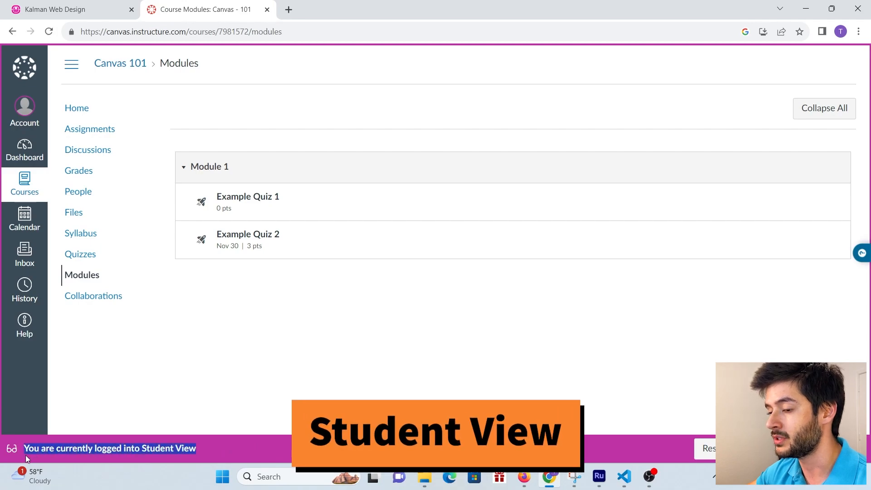
click(263, 239)
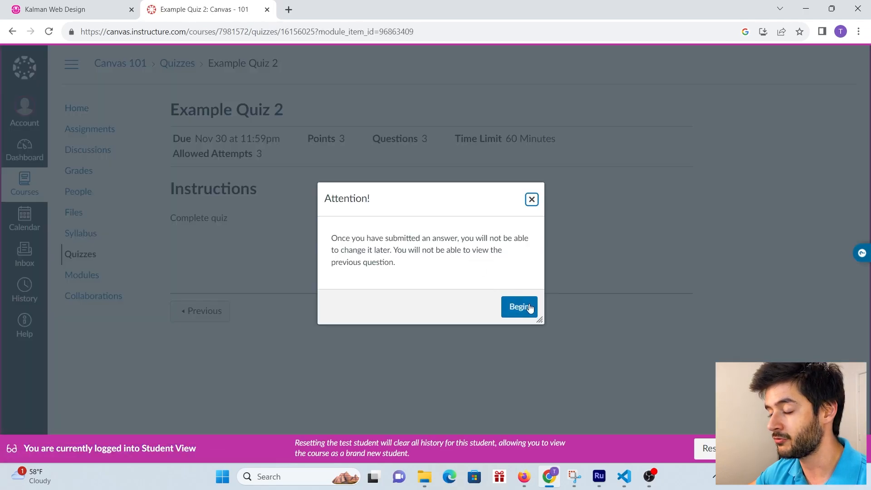
click(519, 307)
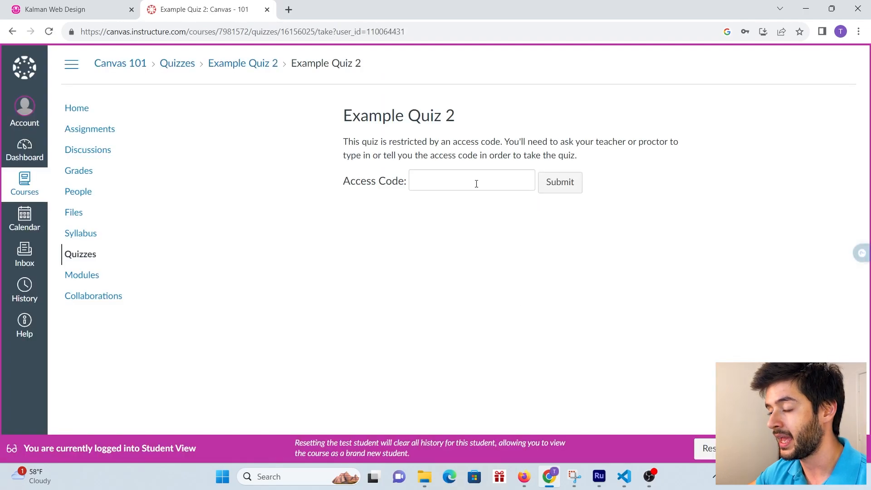
click(476, 184)
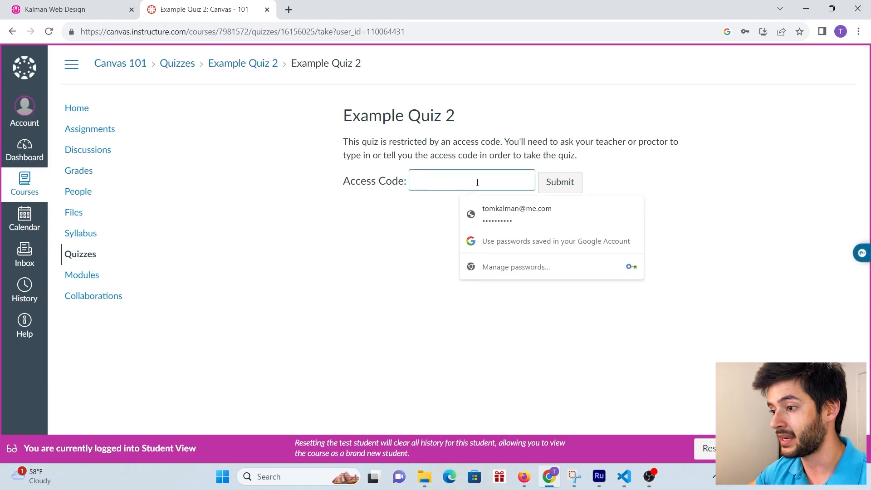
text(12)
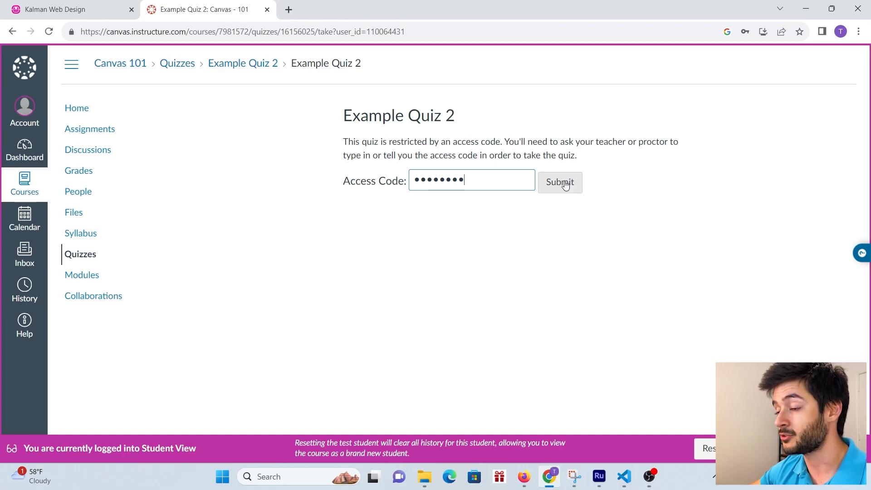
click(565, 184)
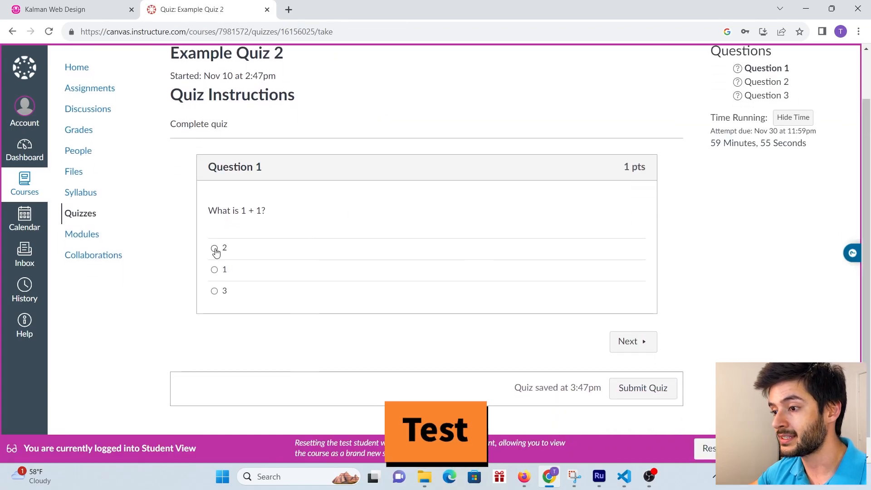
- Answer the three questions (2 for question 1, 4 for question 2) and submit the quiz
click(215, 248)
click(648, 352)
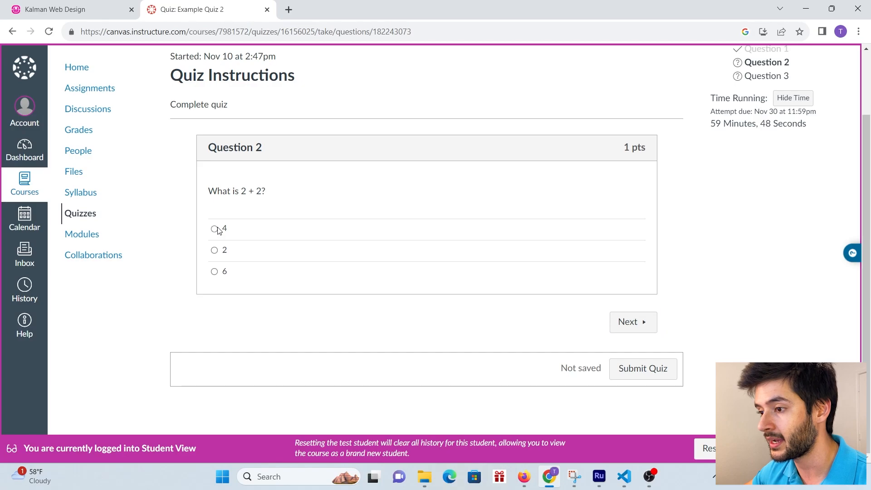
click(214, 229)
click(267, 253)
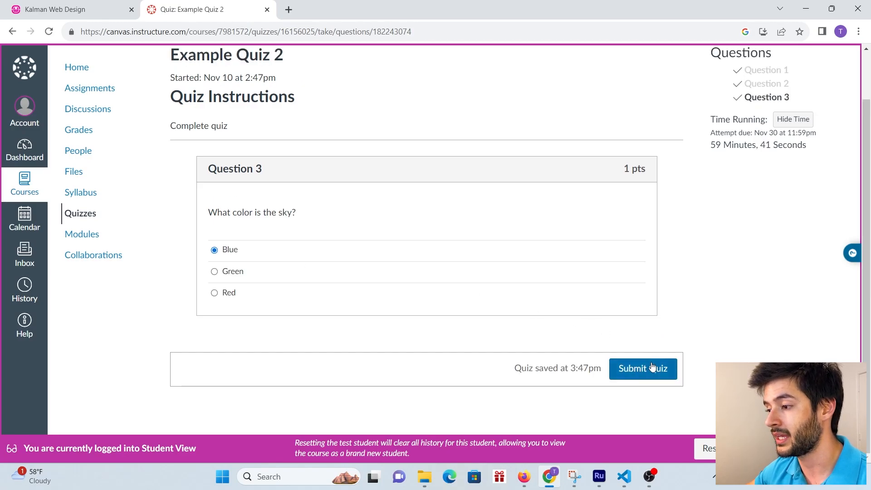
click(641, 376)
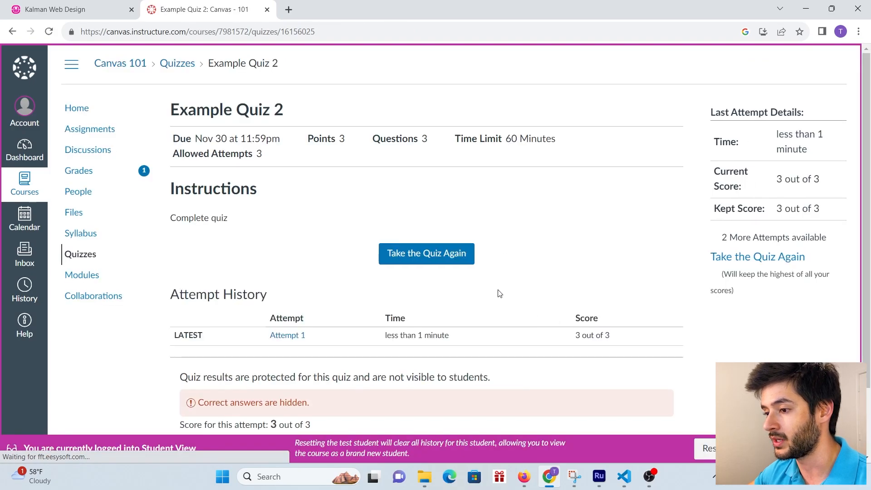
scroll(494, 288, down, 2)
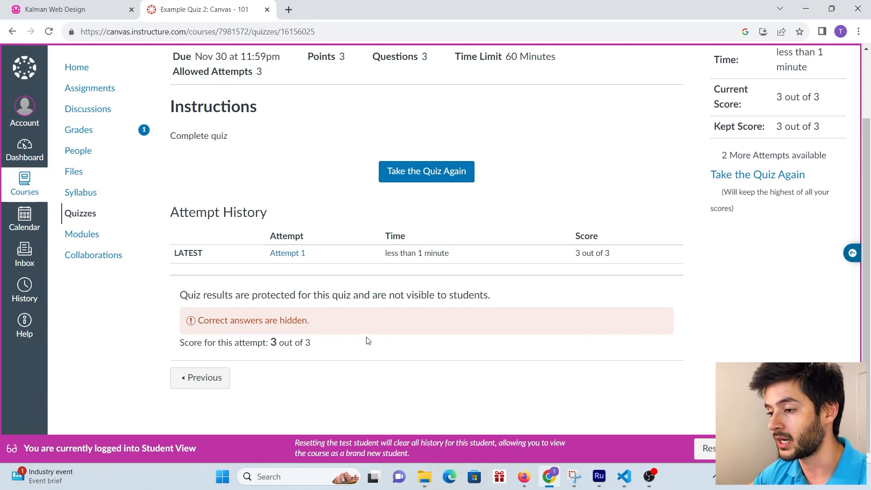
scroll(367, 341, up, 2)
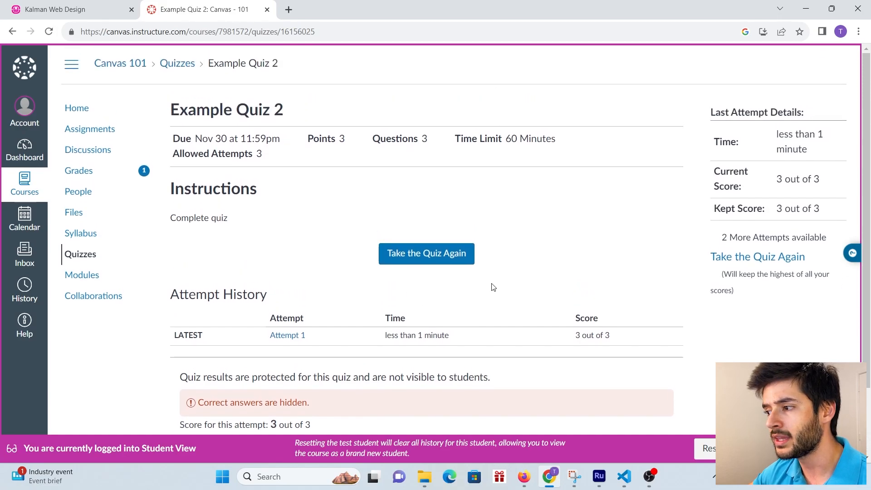
scroll(481, 173, down, 1)
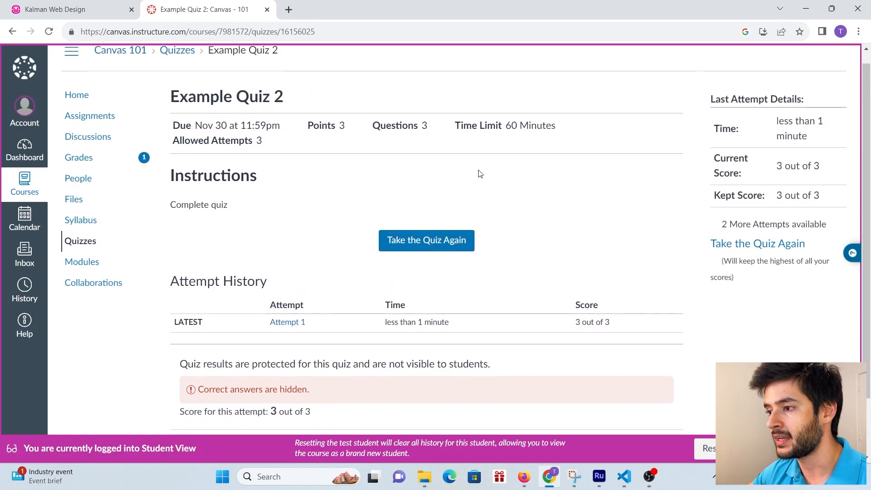
scroll(481, 213, down, 2)
scroll(383, 308, up, 2)
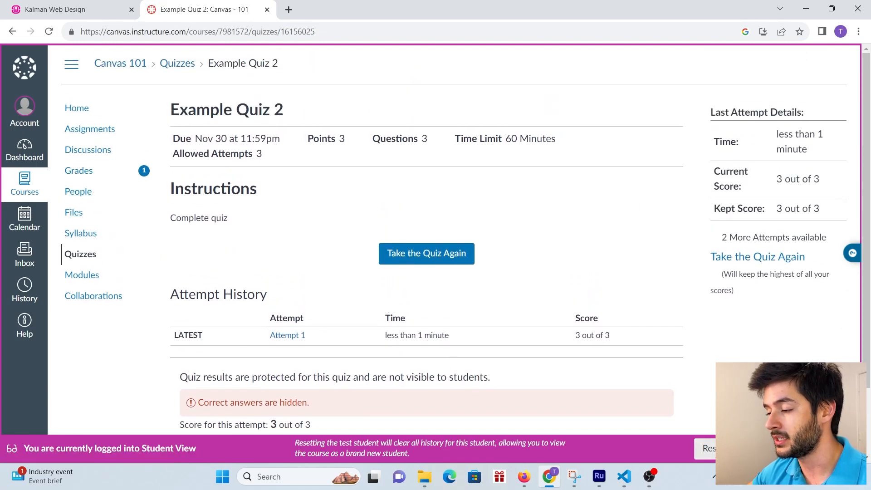
- Leave Student View and open Example Quiz 2's first question for editing
click(811, 448)
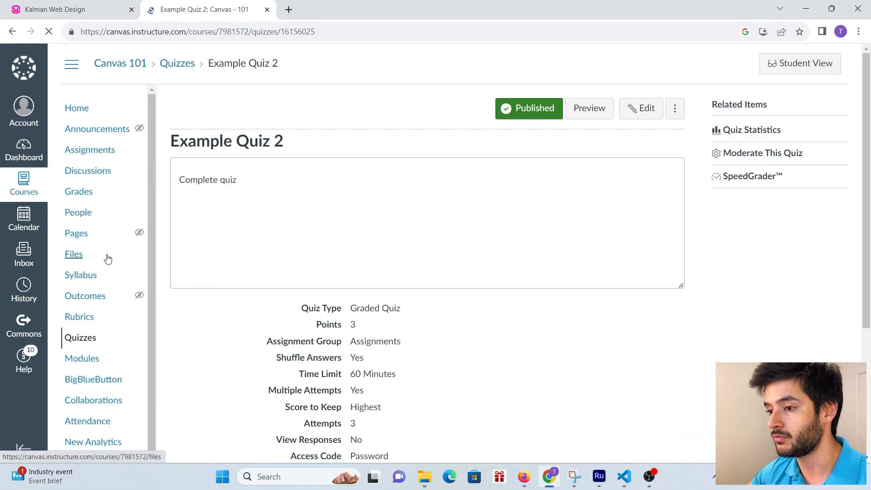
click(646, 110)
click(245, 205)
scroll(816, 223, down, 3)
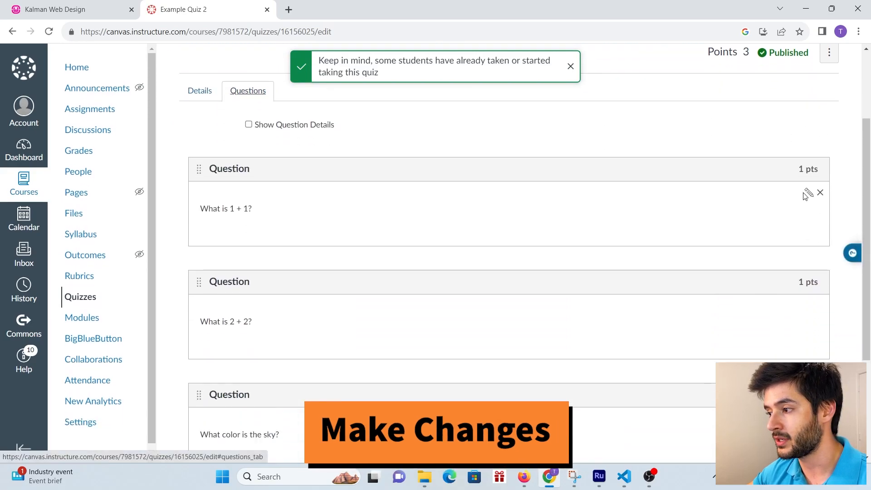
click(808, 193)
- Set the 'What is 1 + 1?' question to 10 points and save the quiz
scroll(810, 219, up, 1)
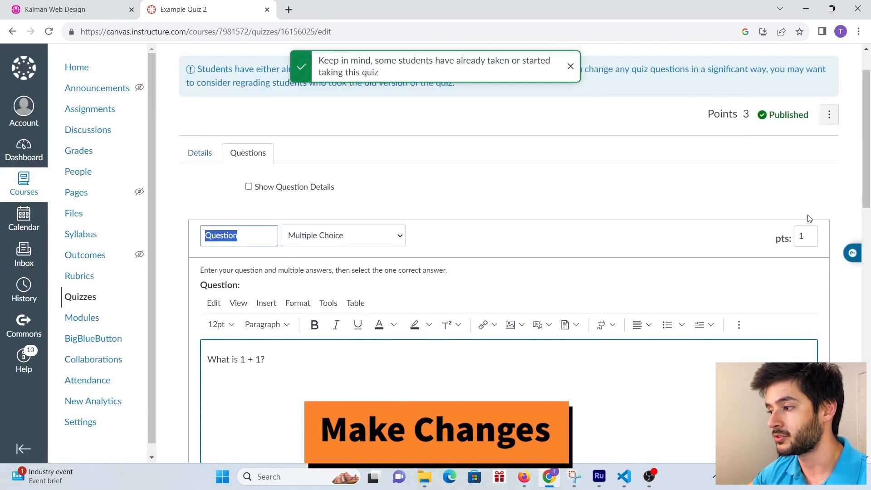
double_click(794, 243)
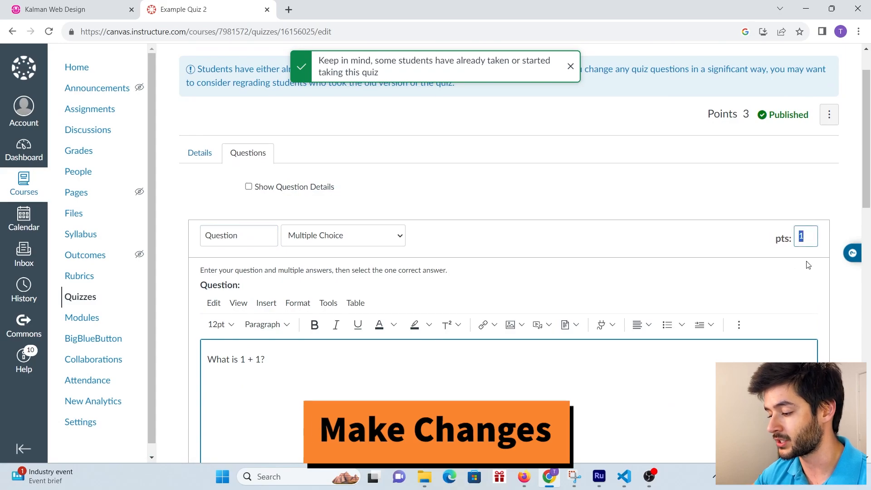
text(10)
scroll(803, 261, down, 2)
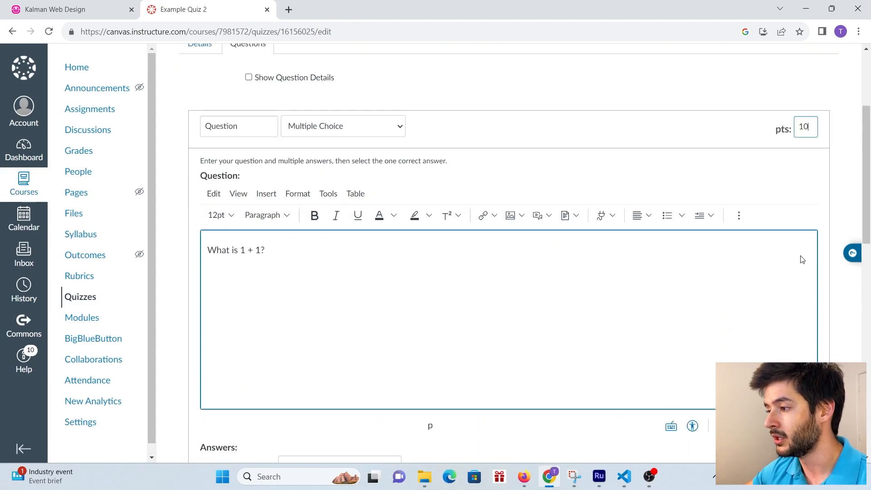
scroll(802, 259, down, 3)
scroll(380, 356, down, 5)
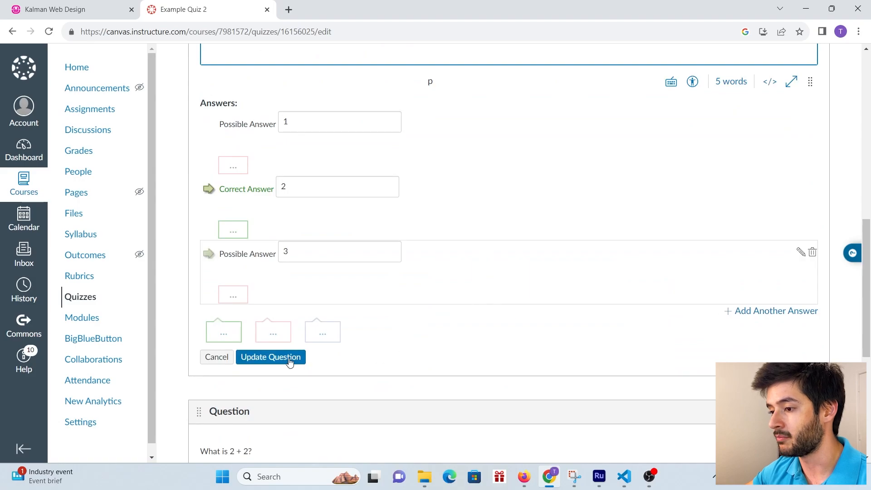
click(271, 357)
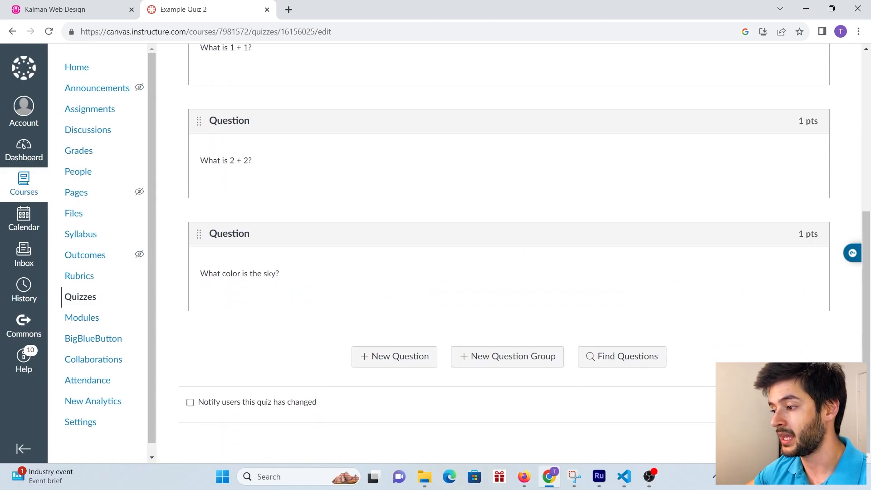
click(814, 402)
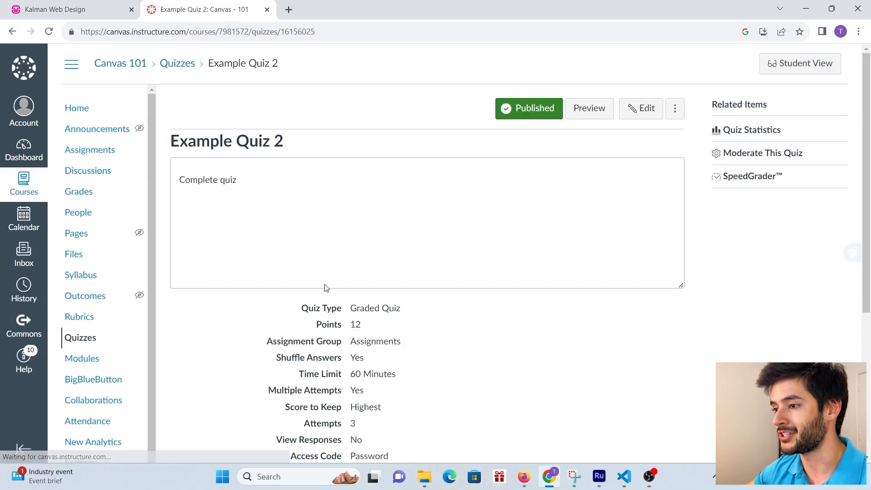